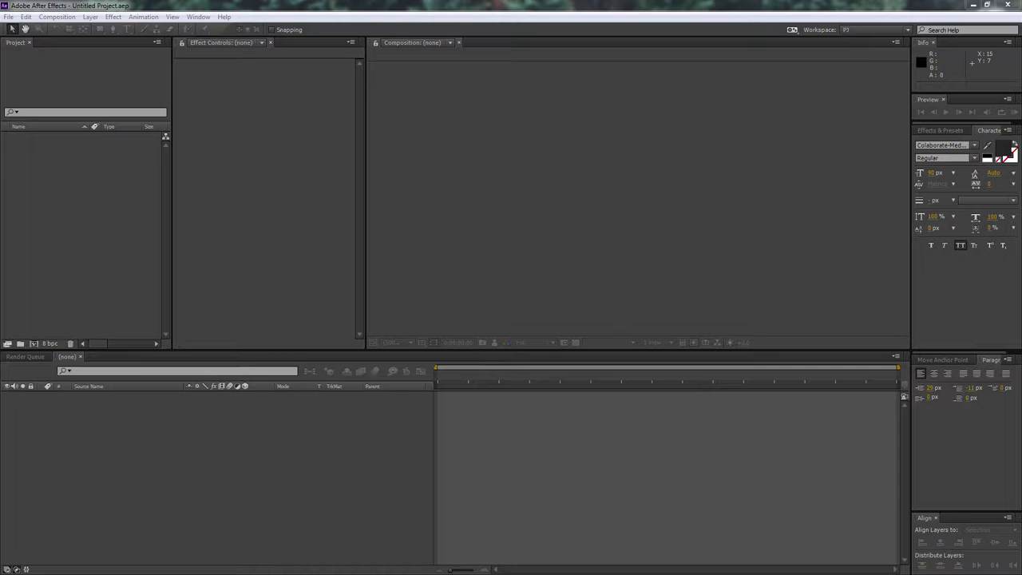
Import the Point Presentation template project and the two JPEG photos into the Project panel
left_click_drag(714, 223, 88, 255)
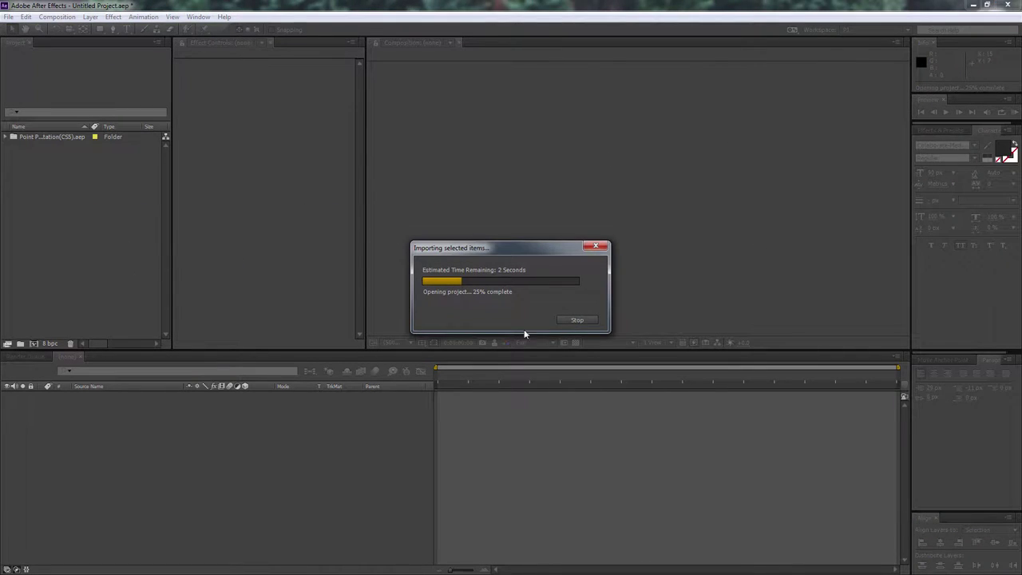
left_click(6, 138)
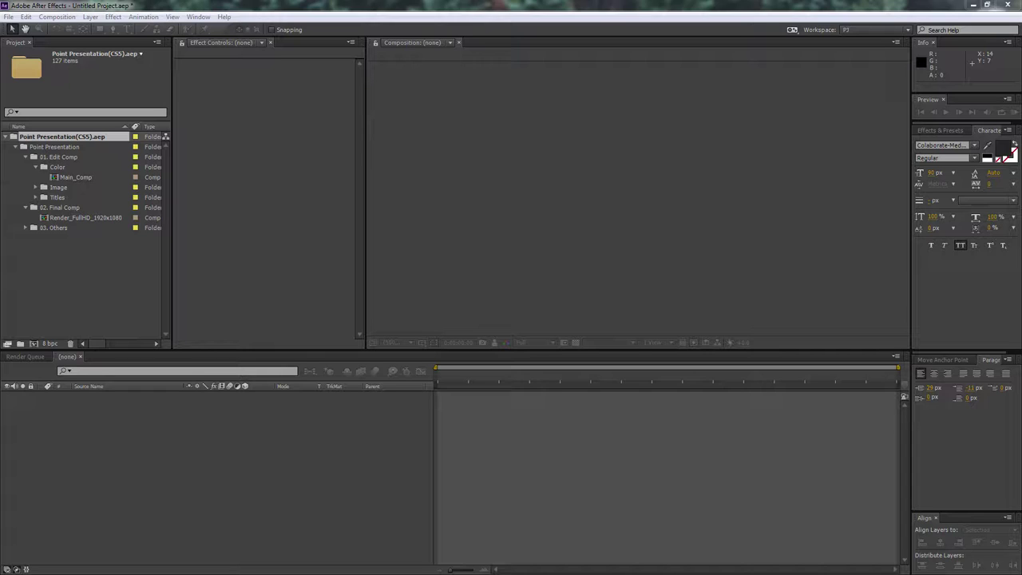
left_click_drag(750, 279, 107, 309)
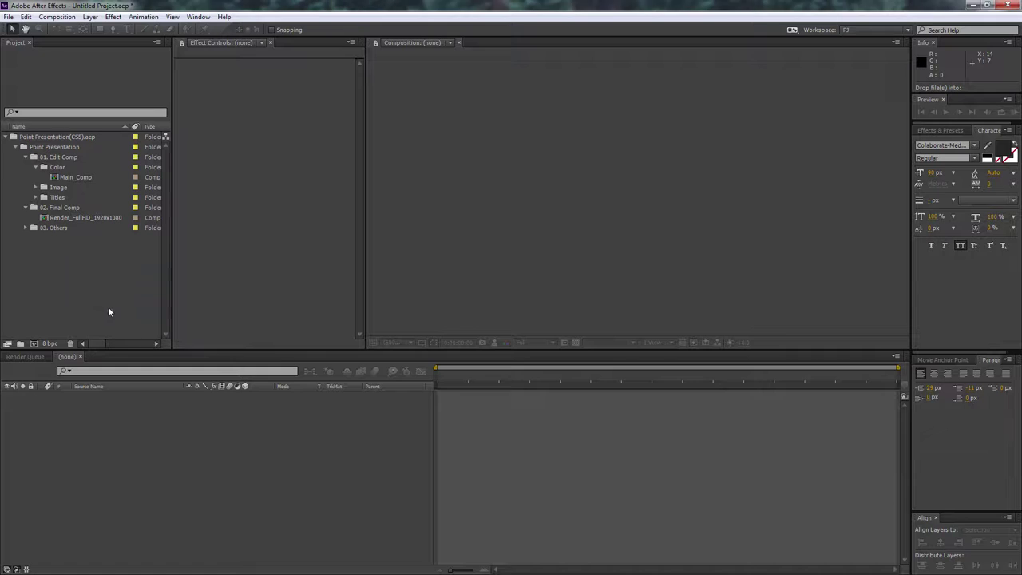
left_click(81, 292)
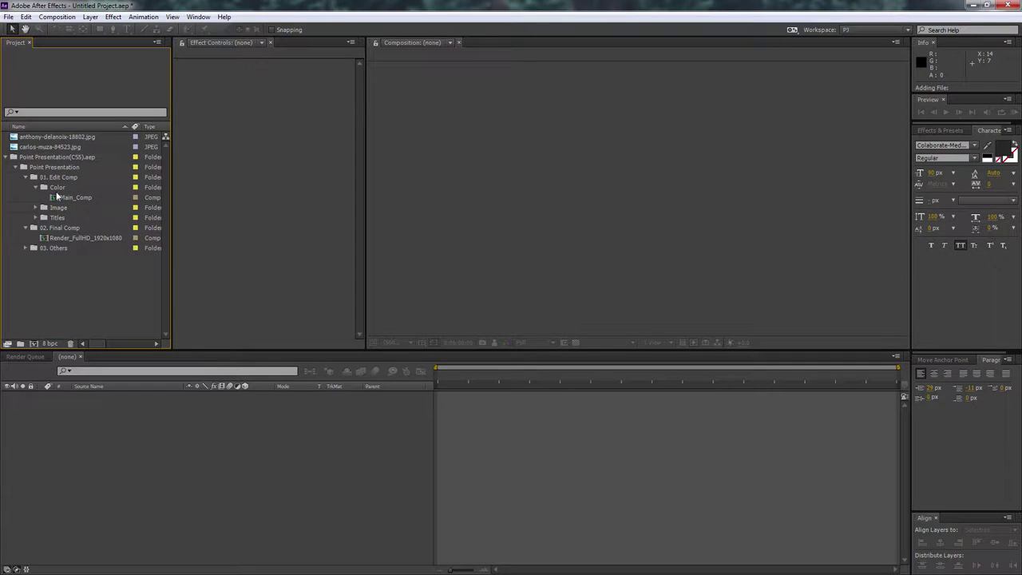
Open Main_Comp and select Photo_01 in the Image folder
left_click(66, 200)
double_click(67, 200)
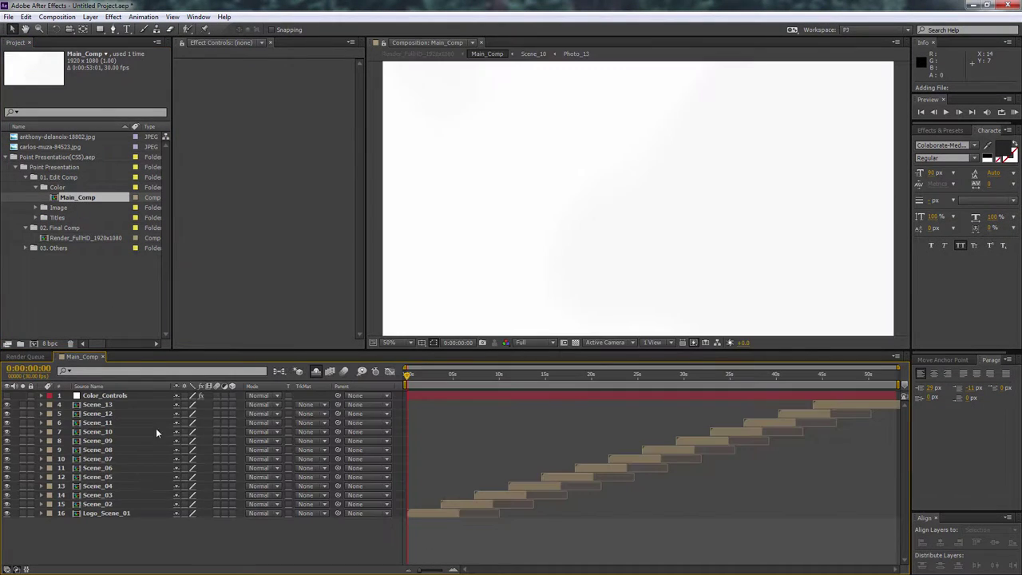
left_click(55, 292)
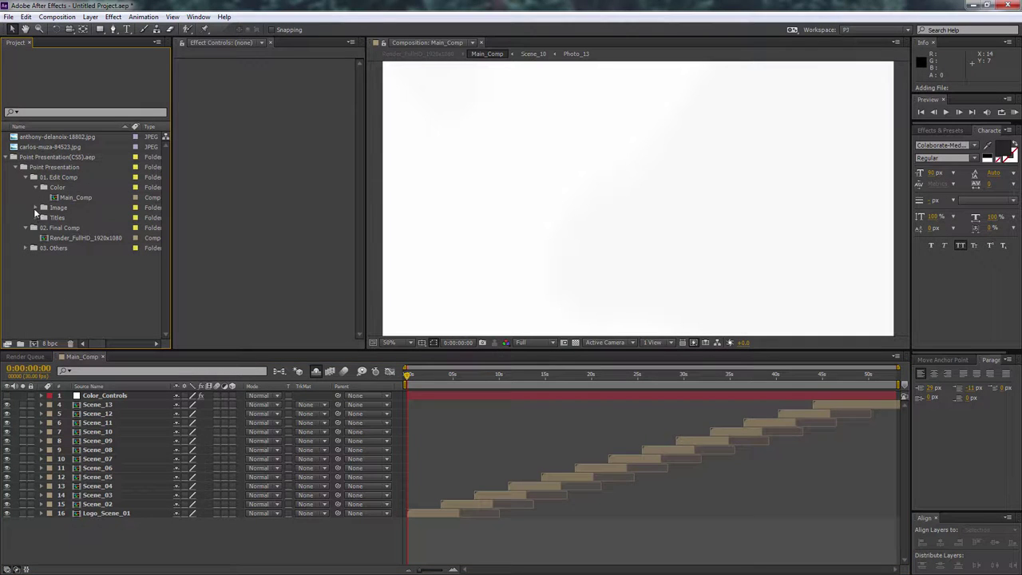
left_click(36, 207)
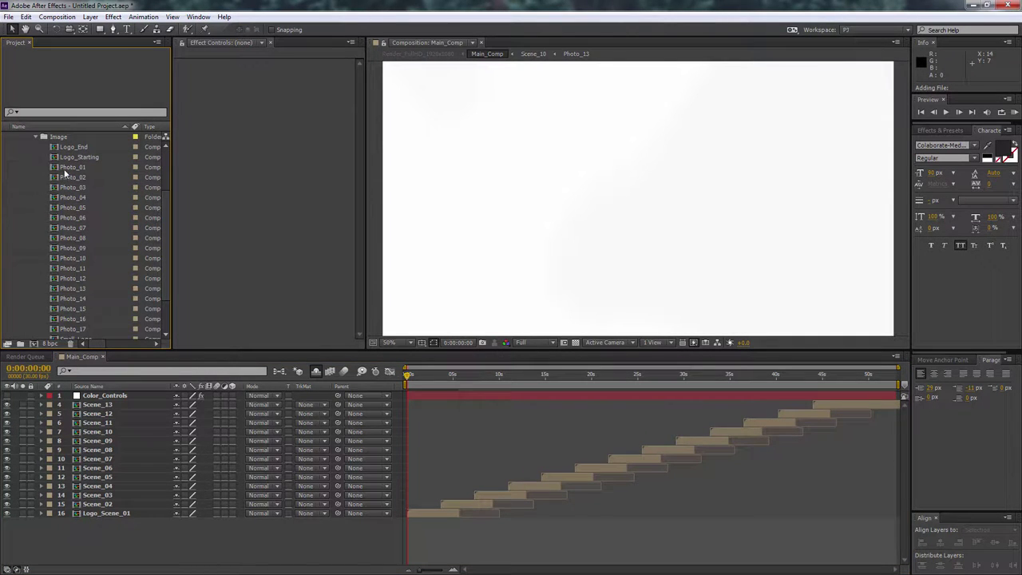
left_click(68, 168)
Open Photo_01 and add the city photo to it as a layer
double_click(70, 170)
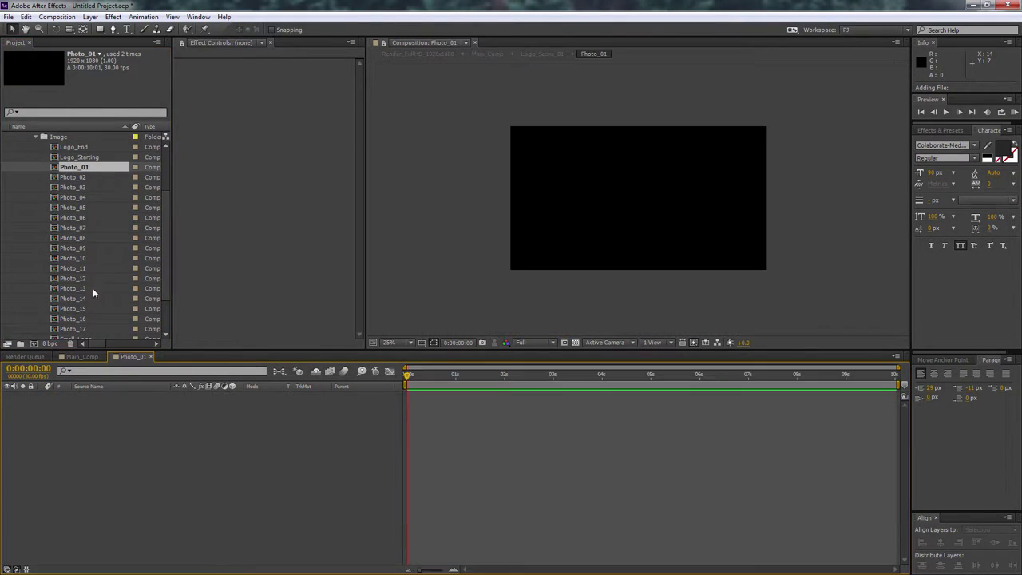
scroll(34, 243, "up", 3)
left_click(38, 139)
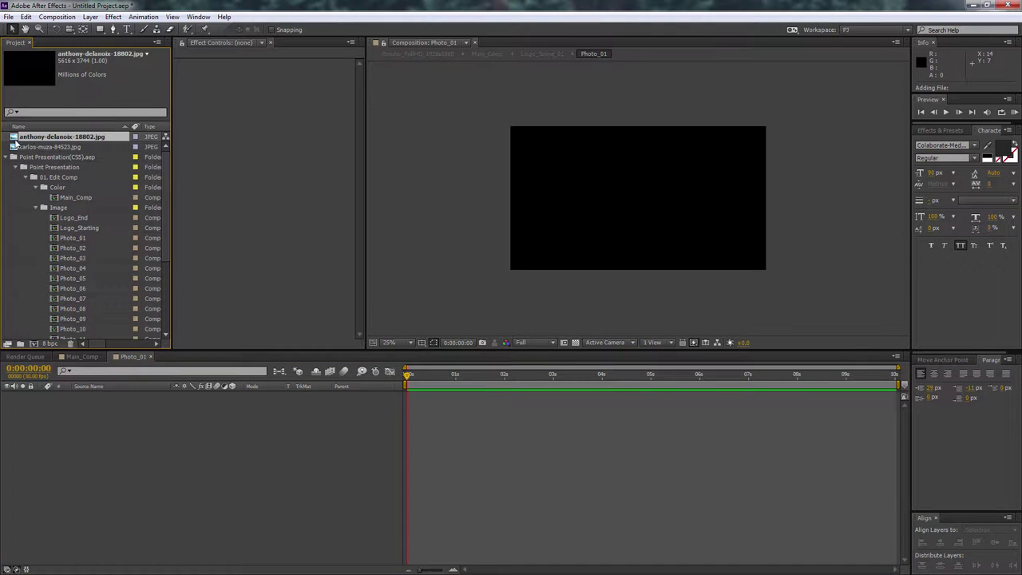
left_click_drag(44, 140, 159, 463)
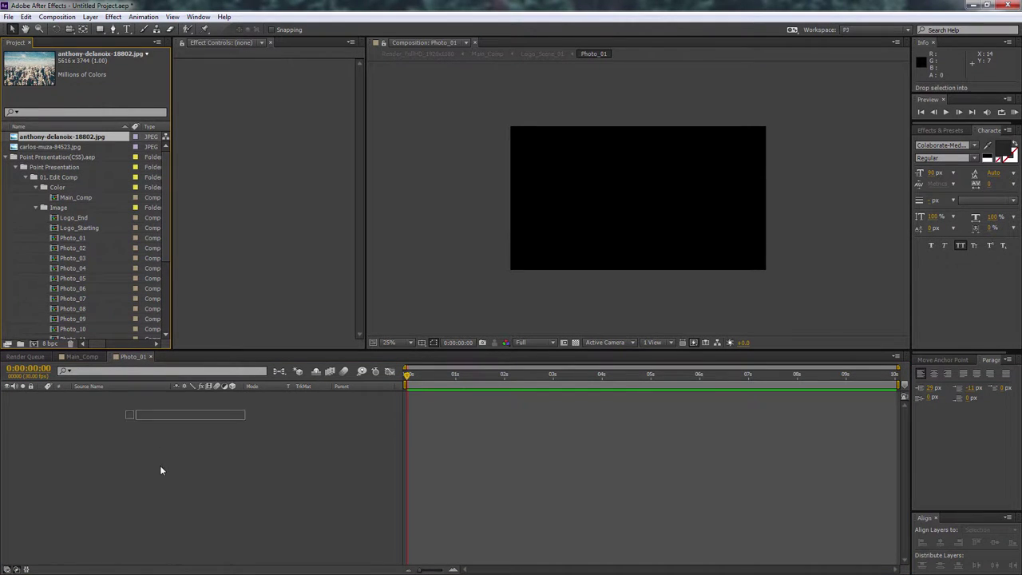
Scale the city photo layer to 35% so it fills the frame, then open Photo_02
left_click(42, 396)
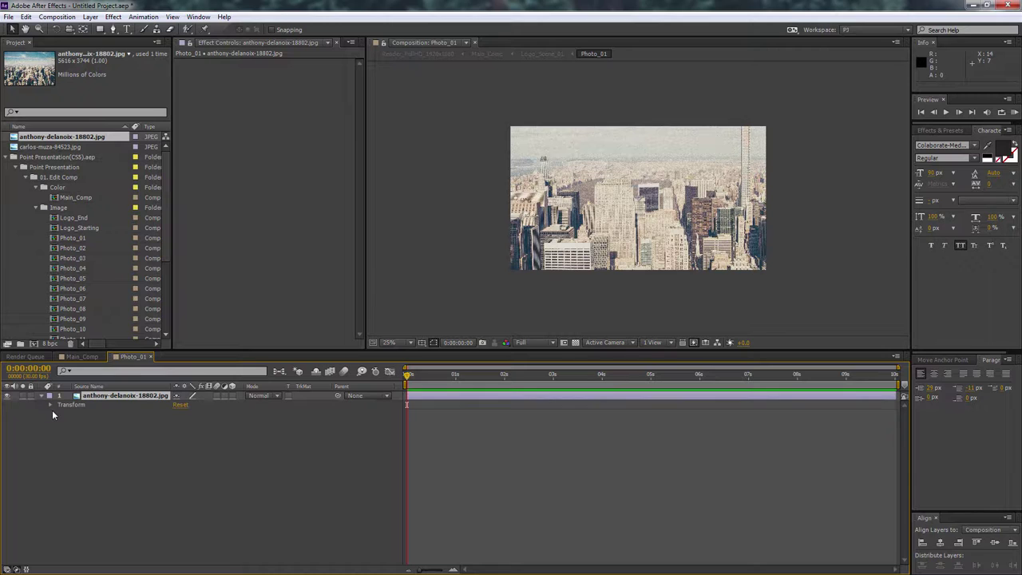
left_click(50, 404)
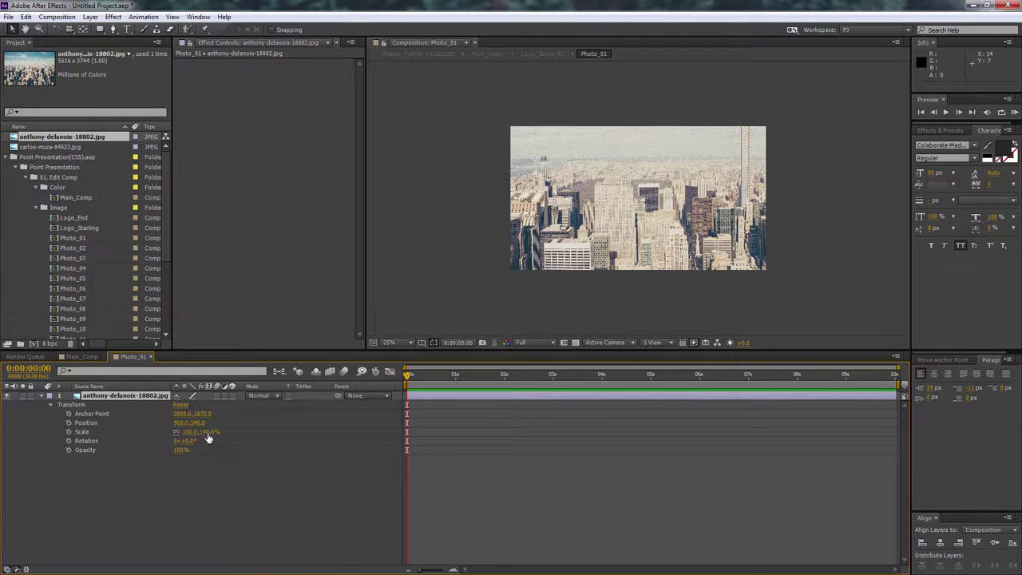
mouse_move(208, 431)
left_mouse_down()
mouse_move(159, 432)
mouse_move(172, 431)
left_mouse_up()
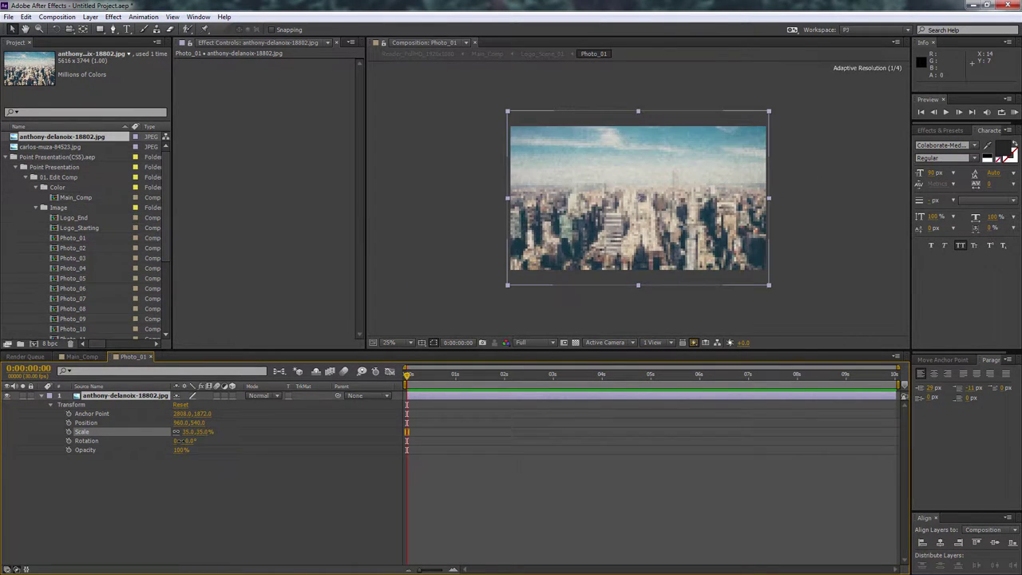
left_click(238, 503)
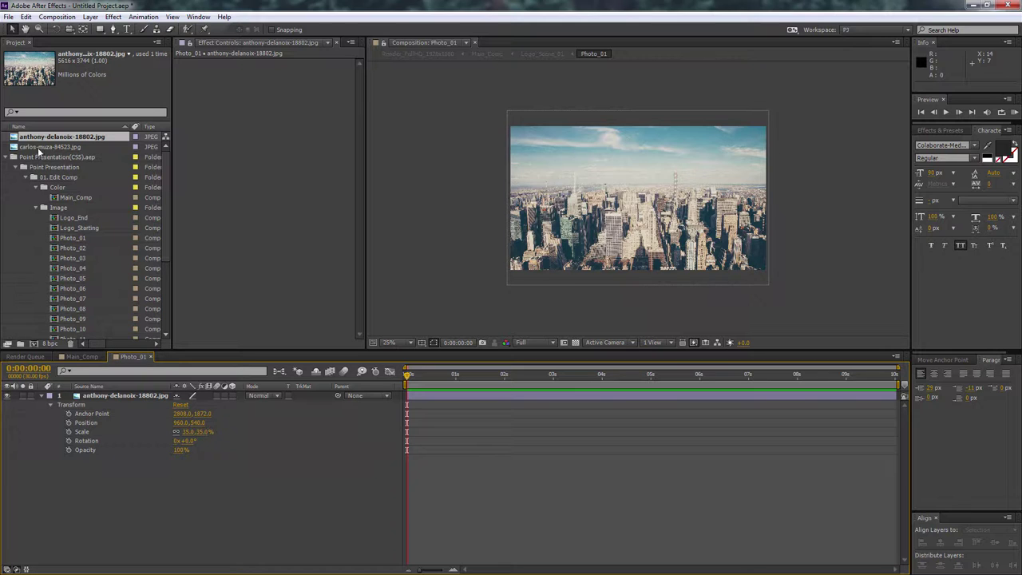
double_click(70, 247)
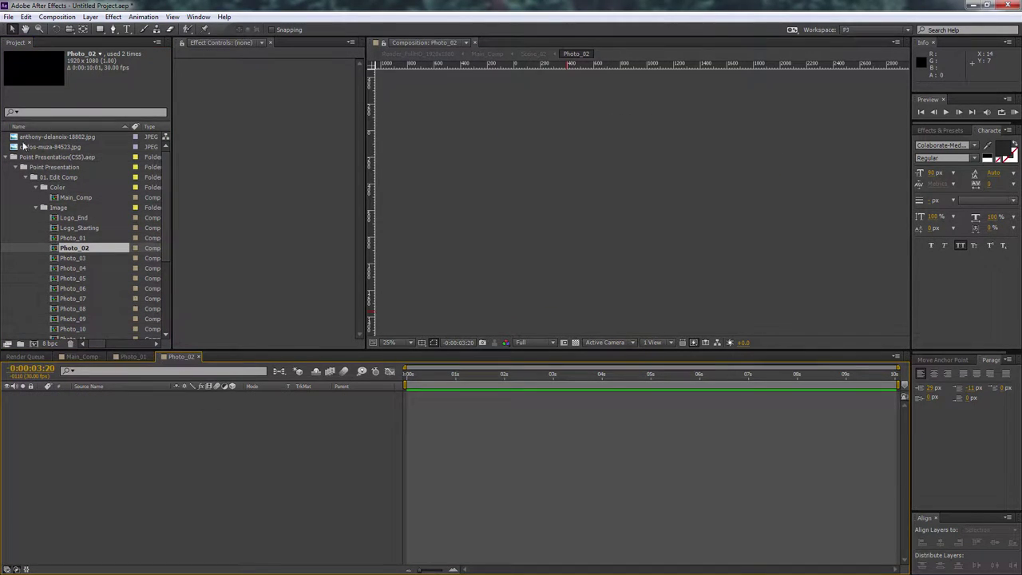
Add the laptop photo carlos-muza-84523.jpg to Photo_02 at 80% scale, then close Photo_02
left_click(35, 146)
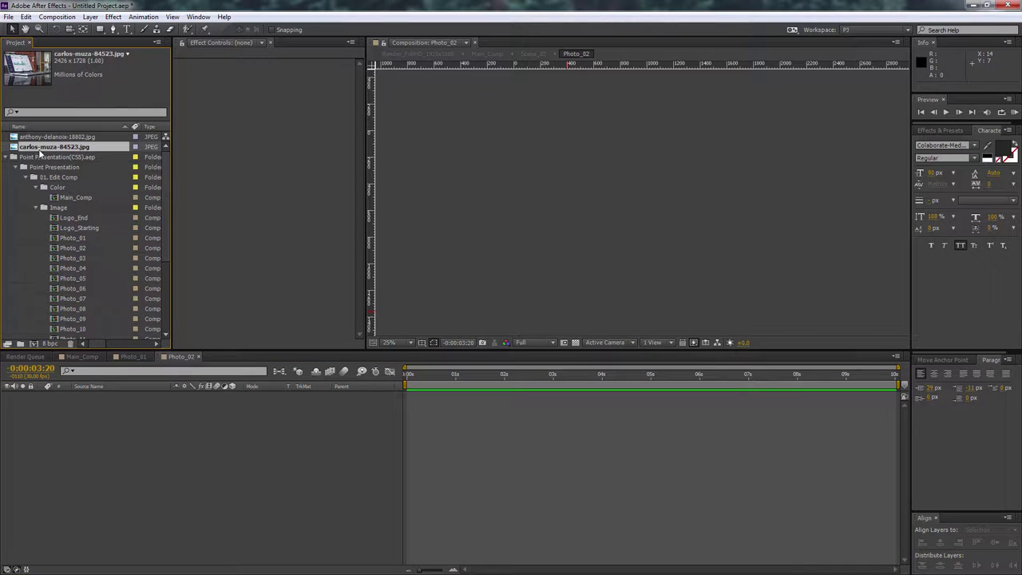
left_click_drag(37, 153, 133, 436)
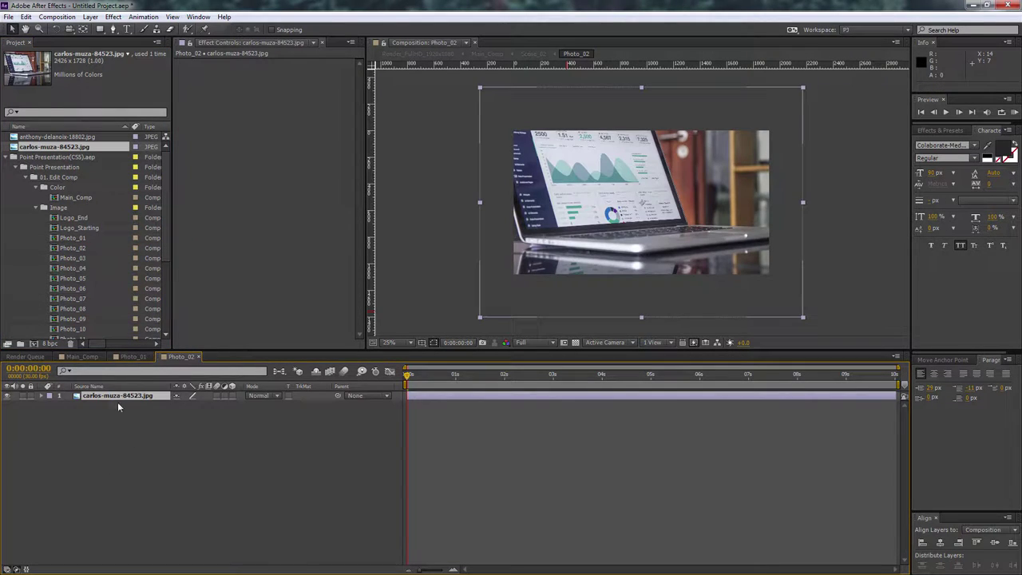
left_click(42, 395)
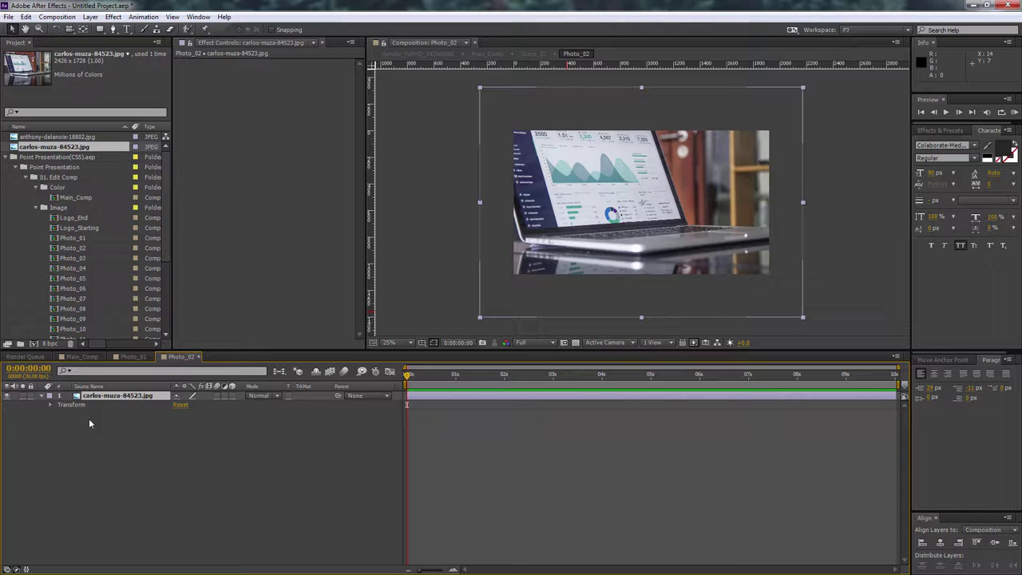
left_click(50, 404)
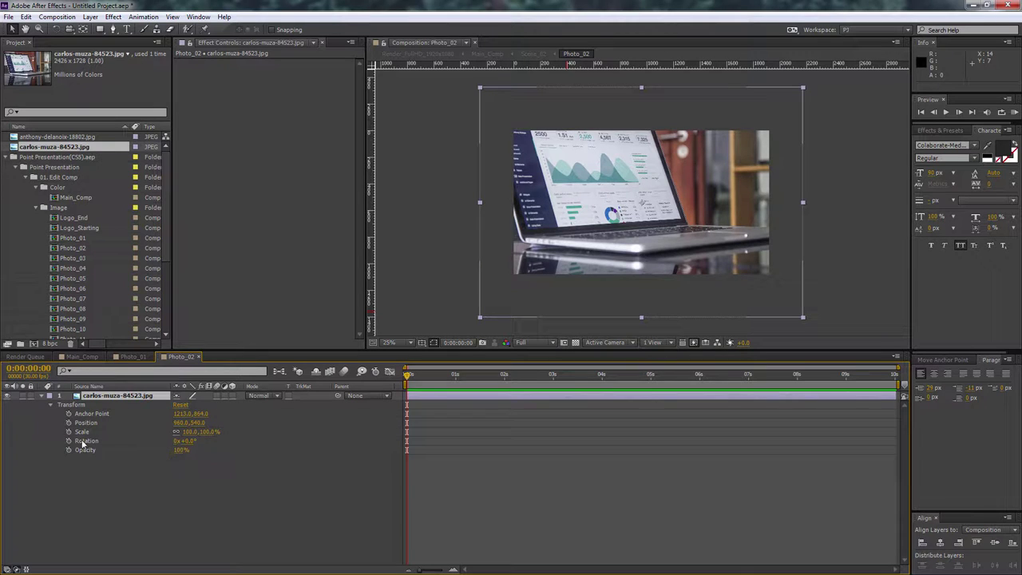
left_click_drag(206, 438, 198, 436)
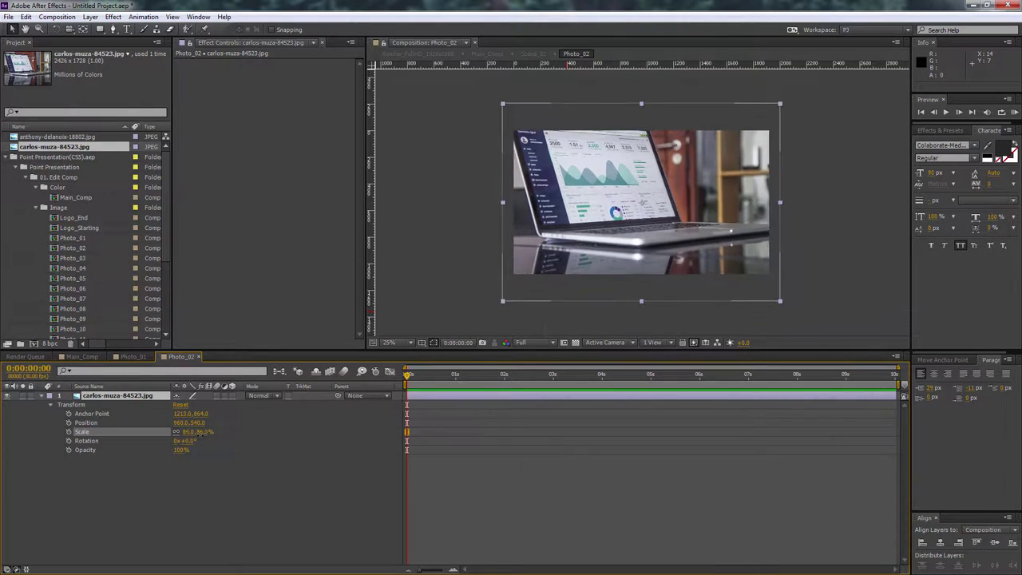
left_click(235, 482)
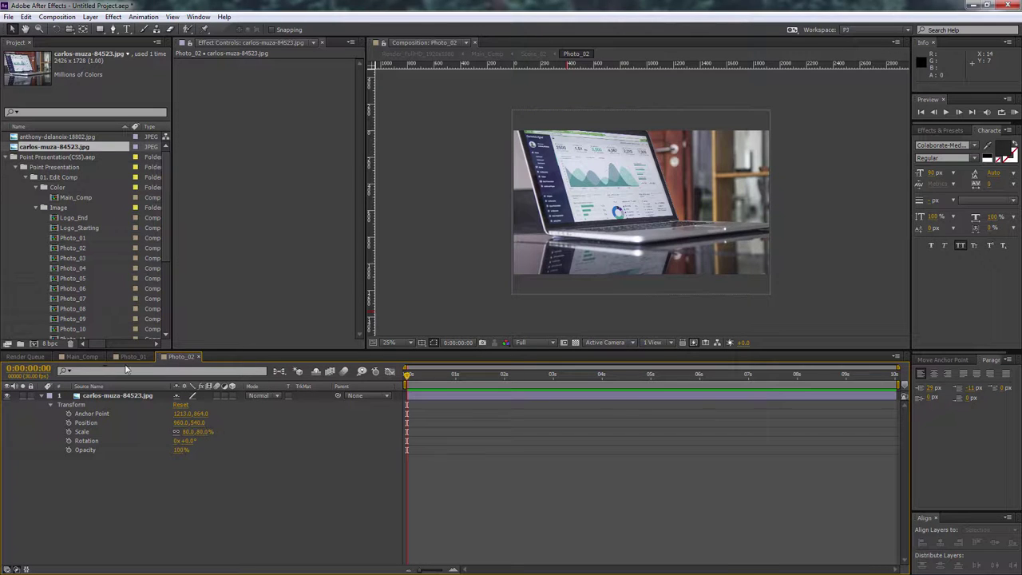
left_click(199, 357)
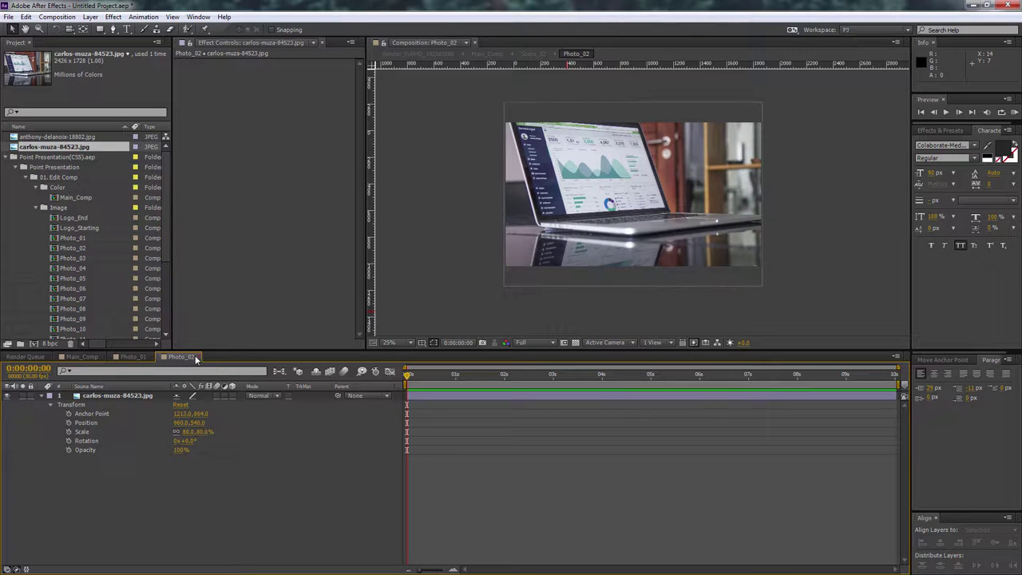
Return to Main_Comp and preview the laptop photo in the Minimal Corporate scene near 5 seconds
left_click(150, 356)
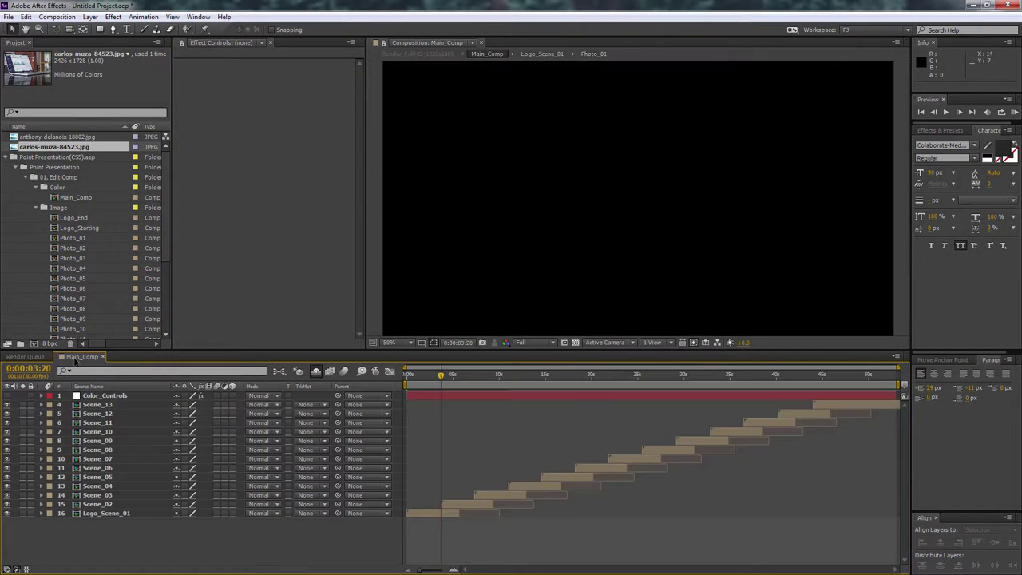
left_click_drag(441, 378, 463, 377)
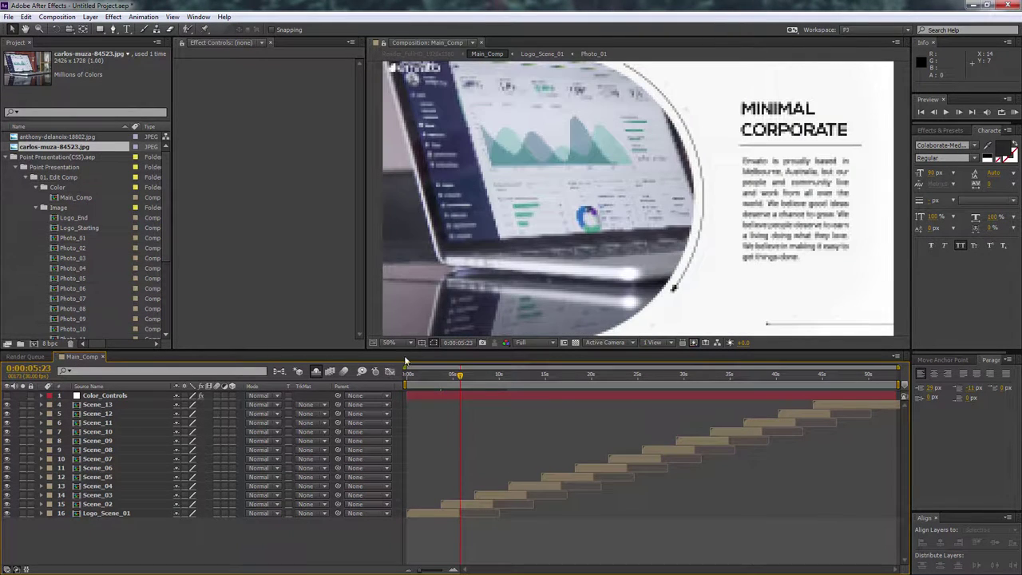
scroll(545, 236, "down", 2)
left_click_drag(559, 236, 519, 238)
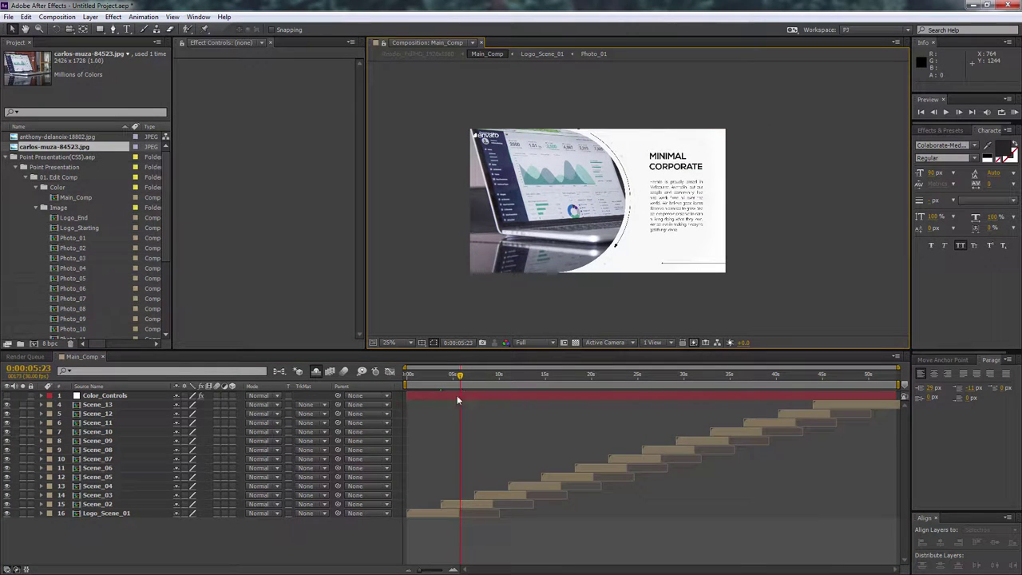
Select Scene_02 and reveal Logo_Scene_01's Transform properties
left_click(466, 504)
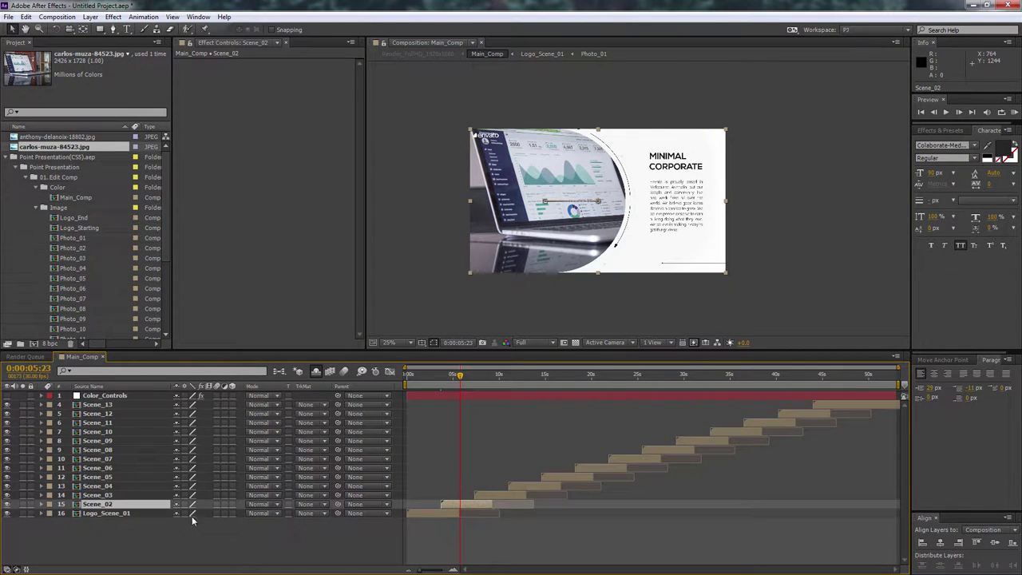
left_click(41, 512)
left_click(49, 522)
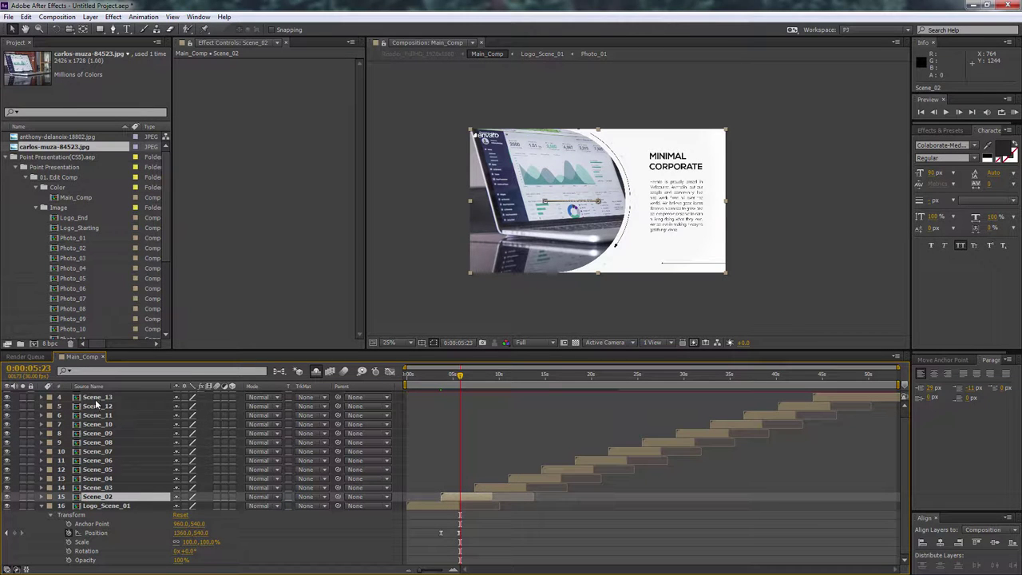
scroll(138, 416, "up", 1)
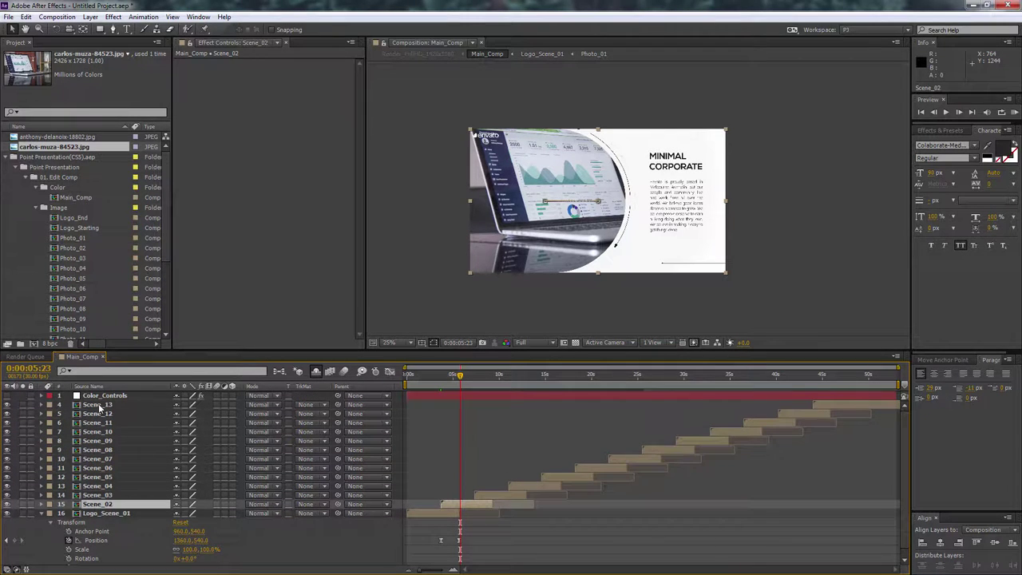
Shift layers Scene_02 to Scene_13 later so Scene_02 starts where Logo_Scene_01 ends, near 6 seconds
left_click(144, 396)
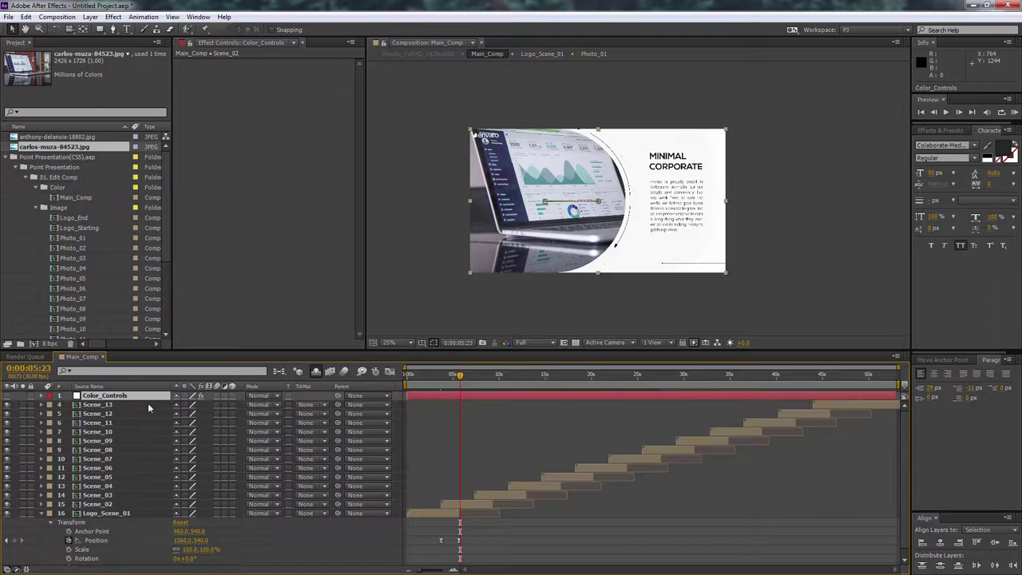
left_click_drag(148, 405, 137, 415)
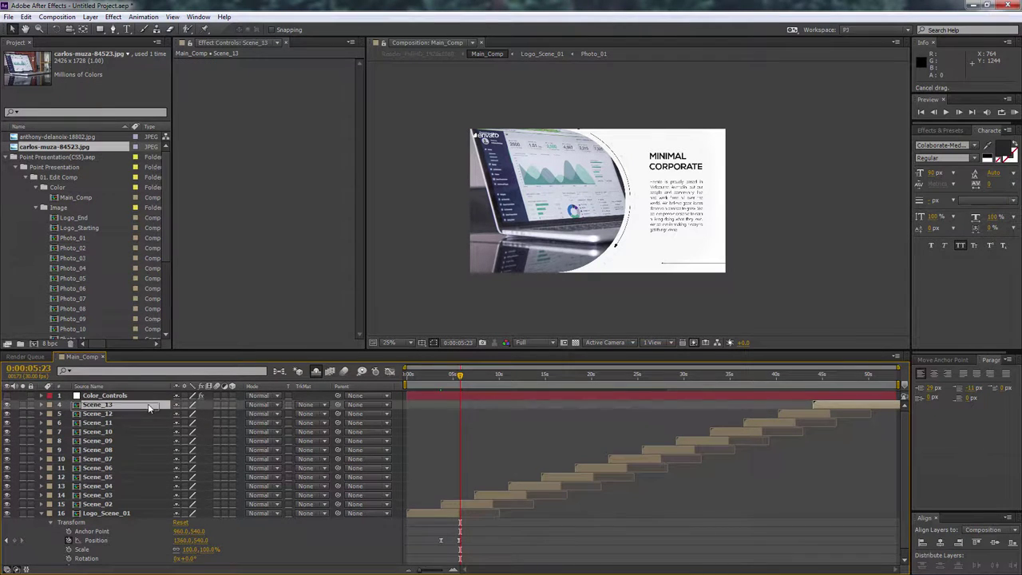
left_click(120, 505, "shift")
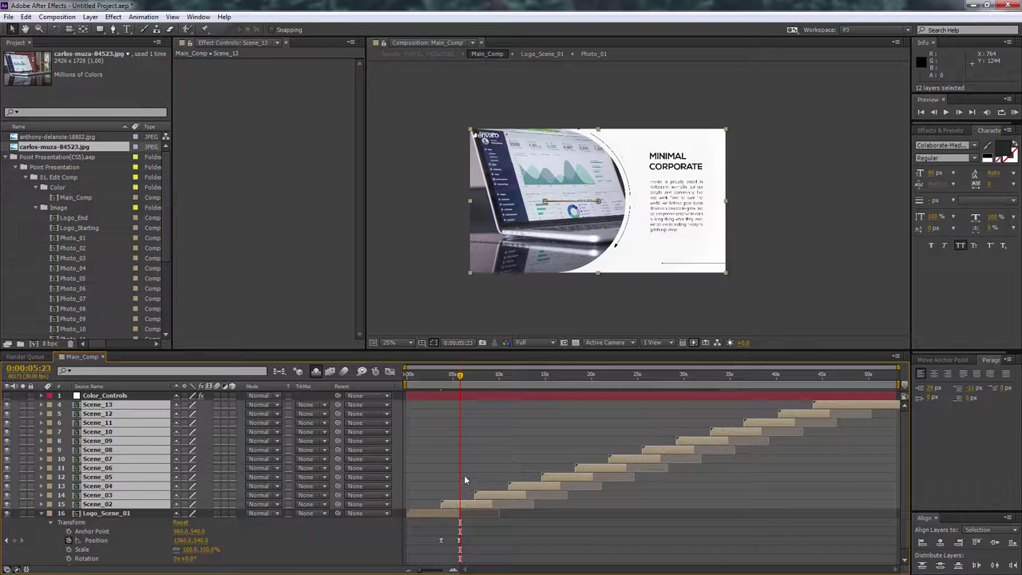
mouse_move(448, 506)
left_mouse_down()
mouse_move(483, 508)
mouse_move(474, 509)
left_mouse_up()
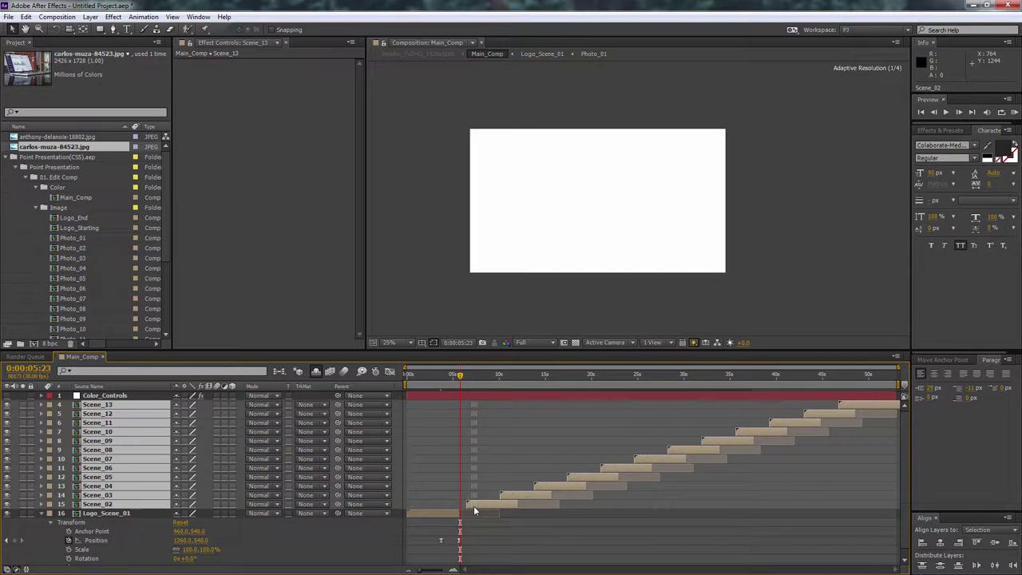
left_click_drag(473, 506, 472, 506)
left_click(468, 379)
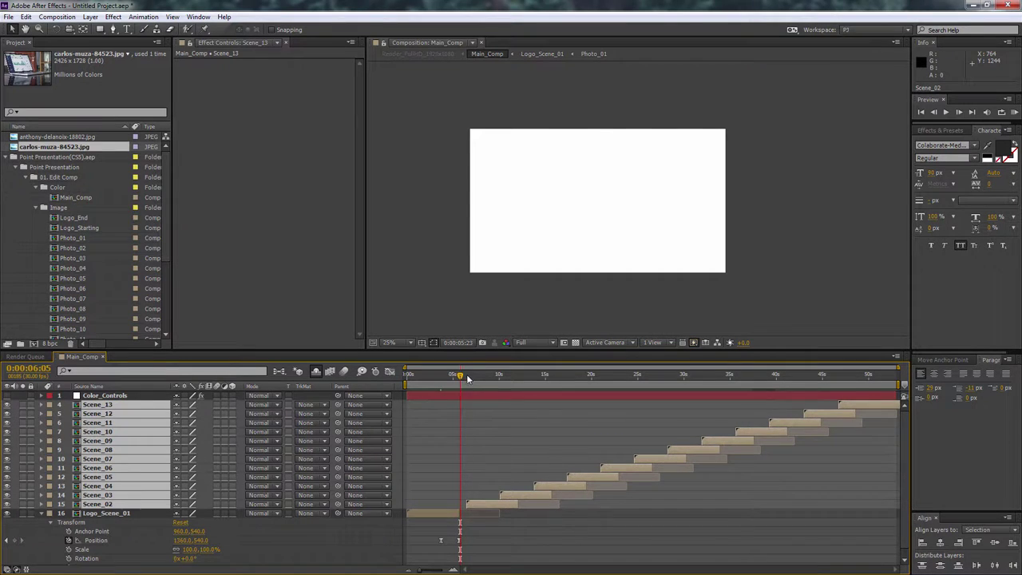
left_click_drag(468, 379, 467, 379)
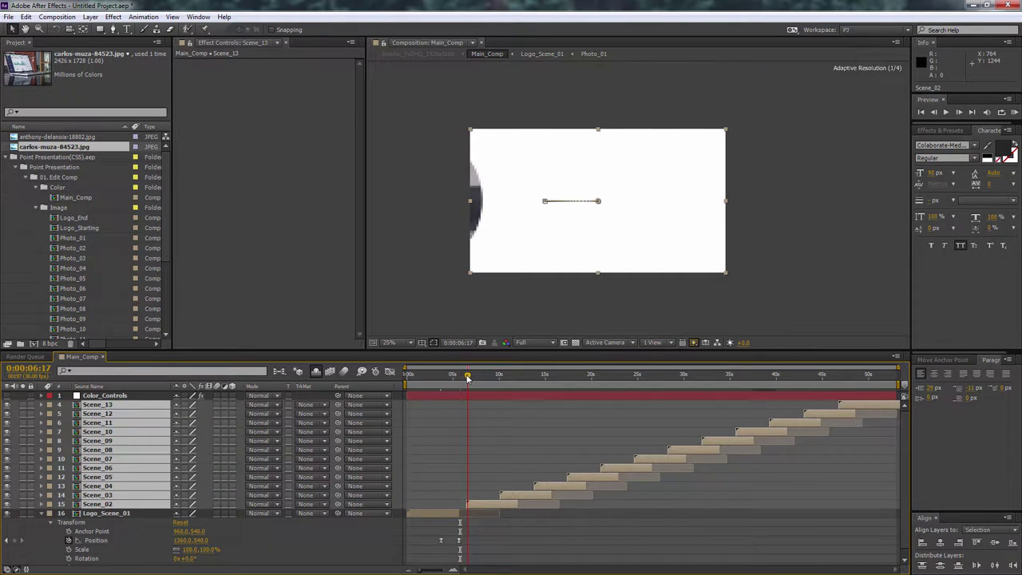
Move Logo_Scene_01's Position keyframes later and extend its out-point past Scene_02's start
left_click(452, 568)
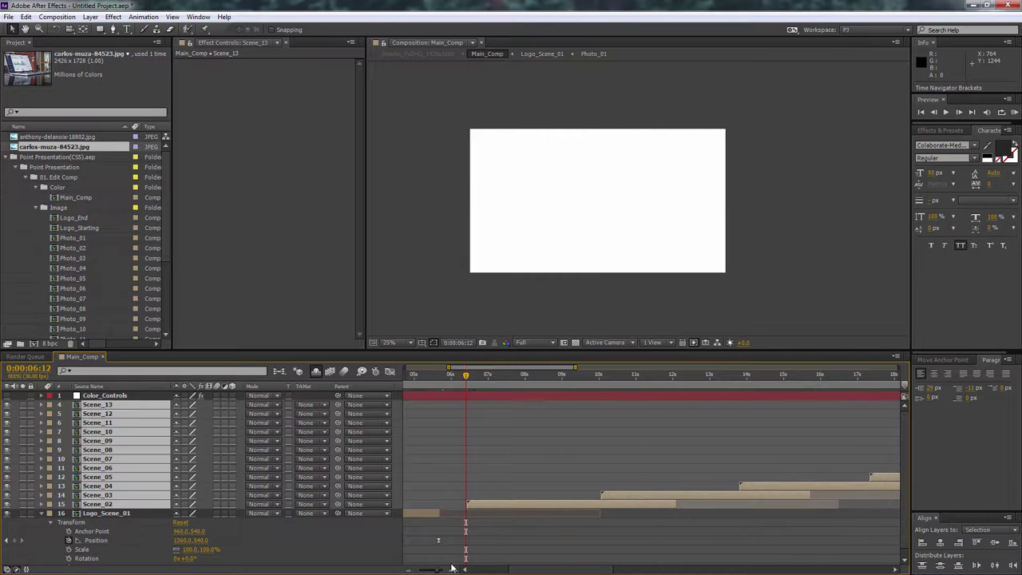
left_click_drag(551, 569, 535, 569)
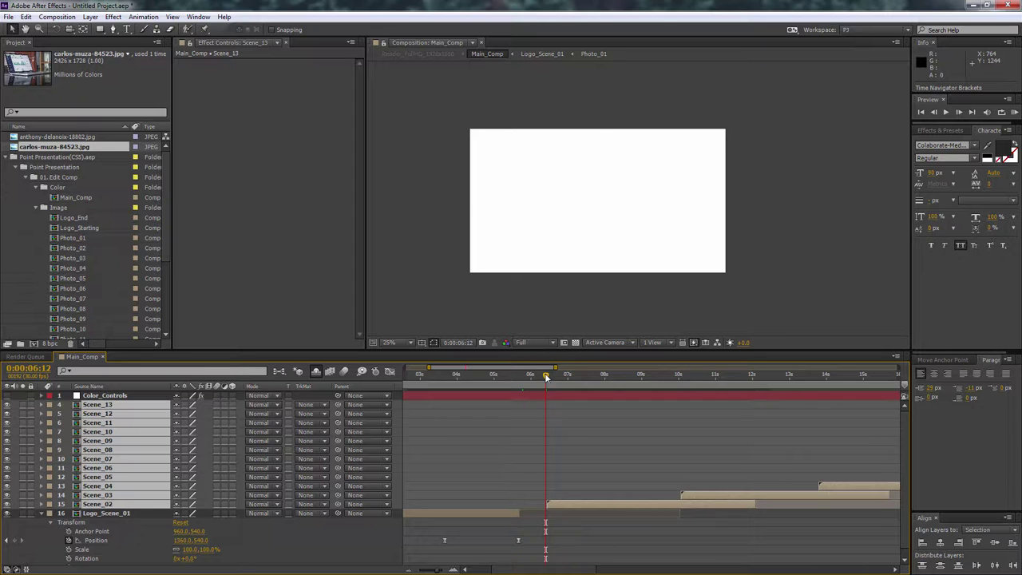
left_click_drag(547, 378, 549, 378)
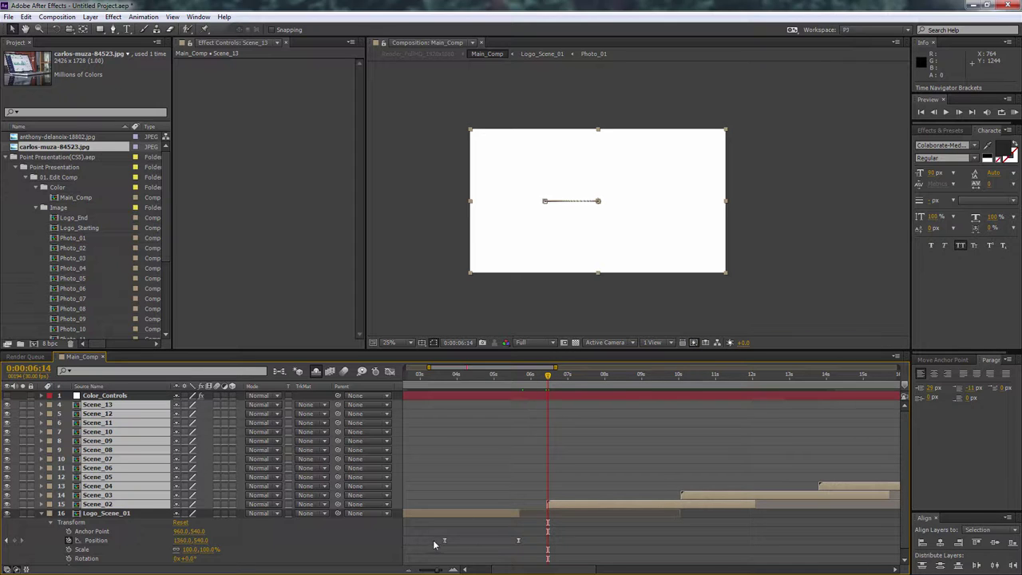
mouse_move(524, 535)
left_mouse_down()
mouse_move(434, 545)
mouse_move(549, 545)
left_mouse_up()
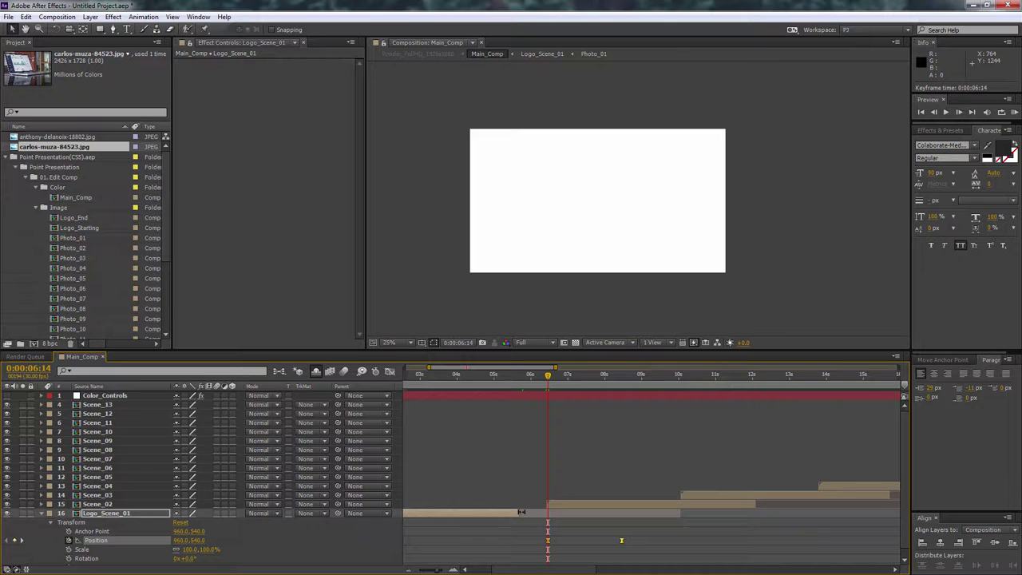
left_click_drag(518, 512, 626, 518)
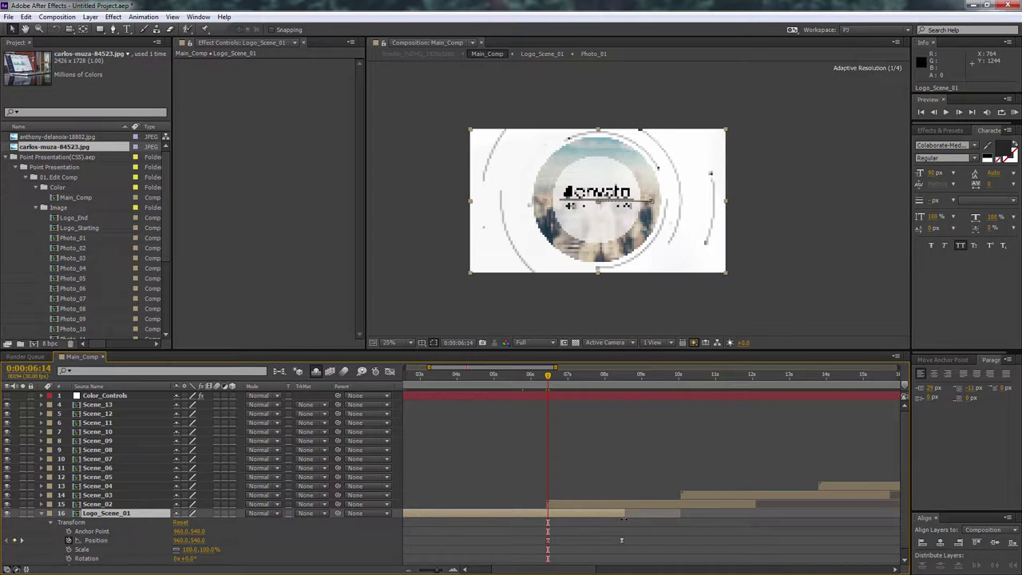
left_click_drag(431, 570, 426, 569)
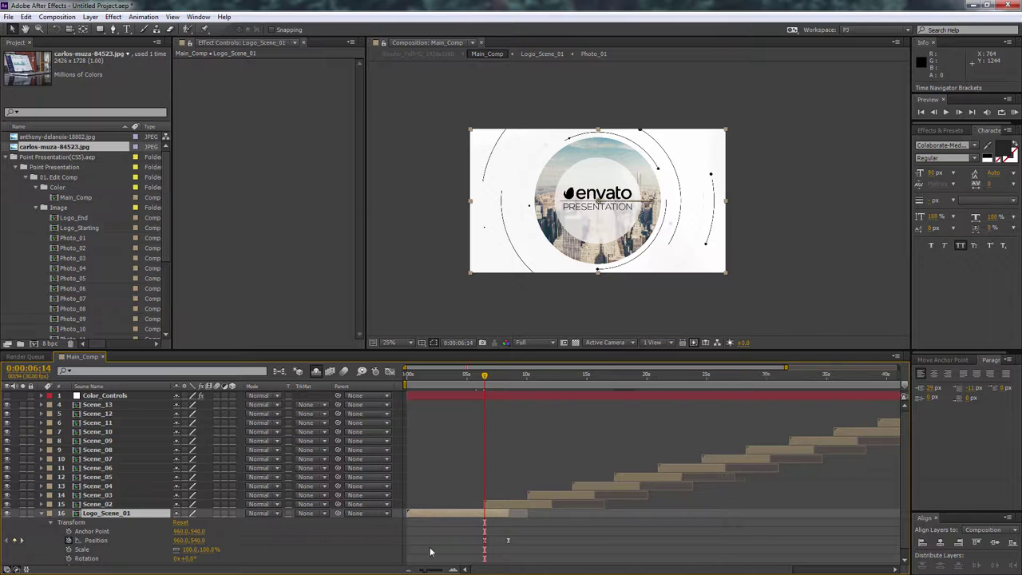
mouse_move(484, 373)
left_mouse_down()
mouse_move(471, 375)
mouse_move(520, 400)
left_mouse_up()
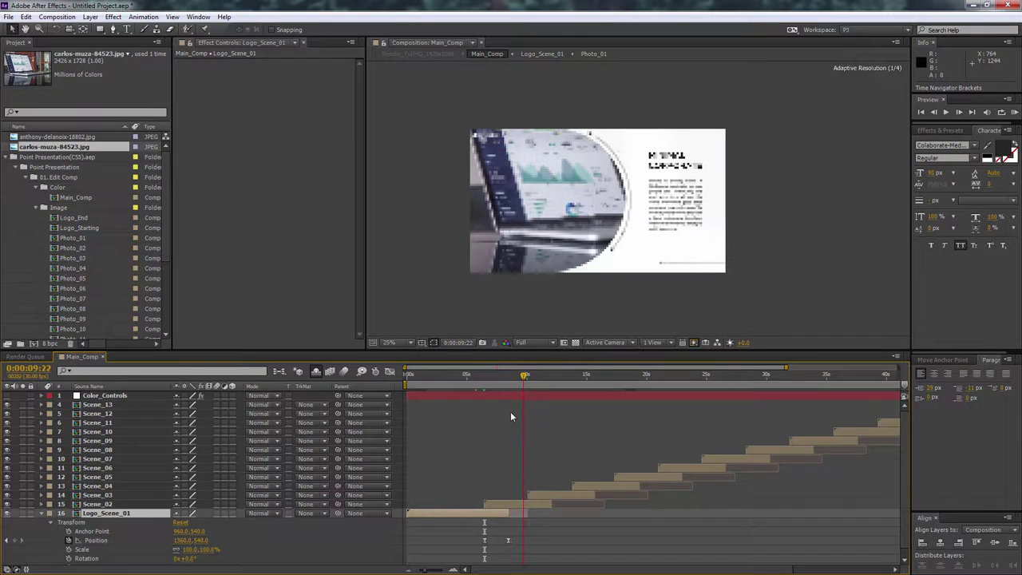
Slide Scene_03 through Scene_13 later so Scene_03 starts around 14 seconds
left_click(544, 492)
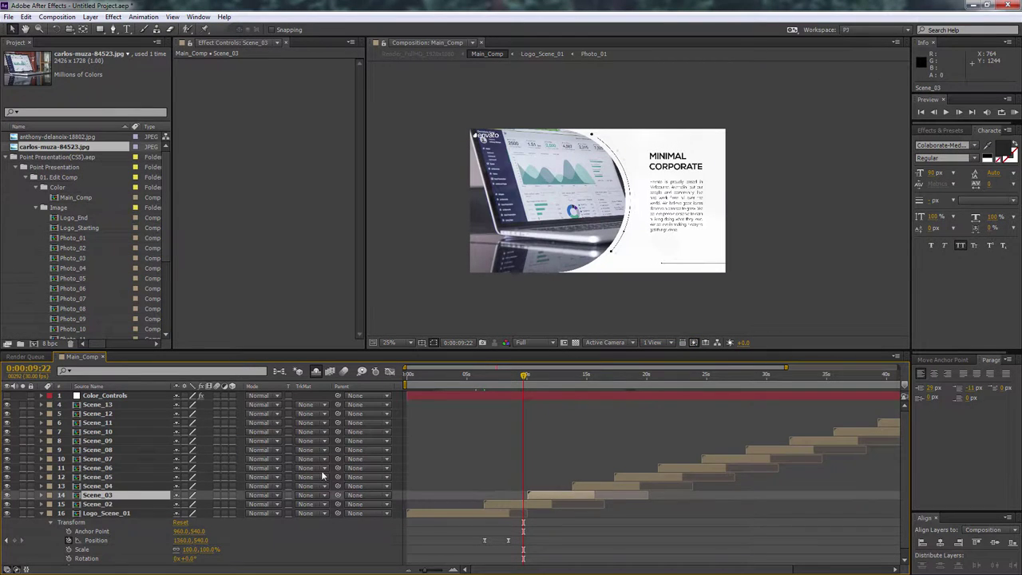
left_click(104, 408, "shift")
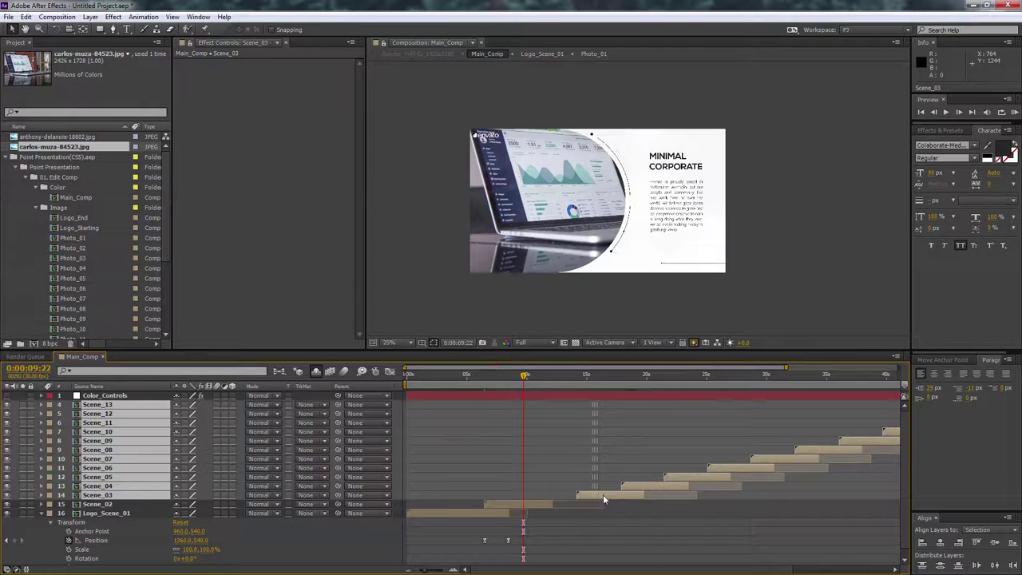
left_click_drag(582, 499, 602, 494)
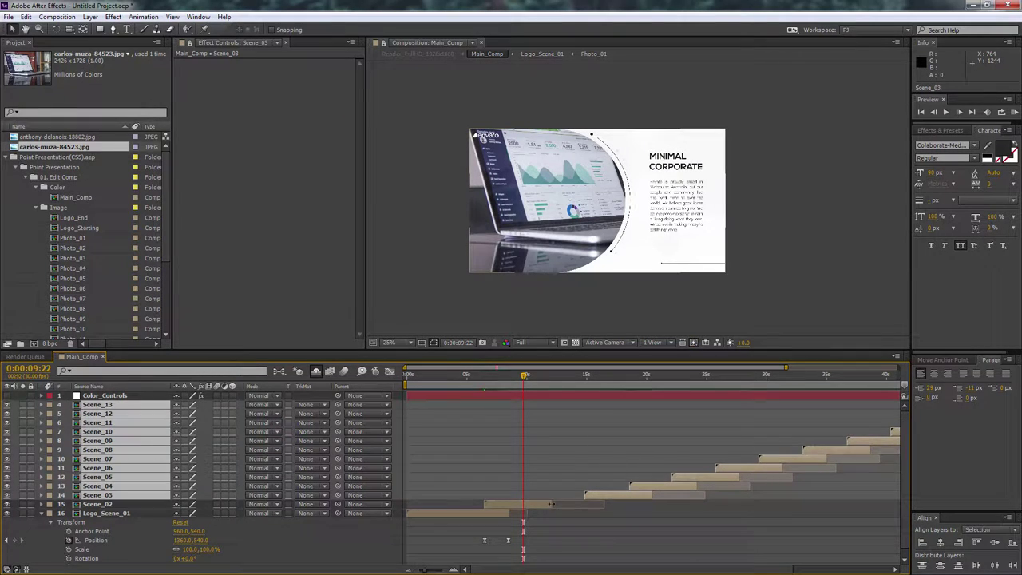
left_click(589, 503)
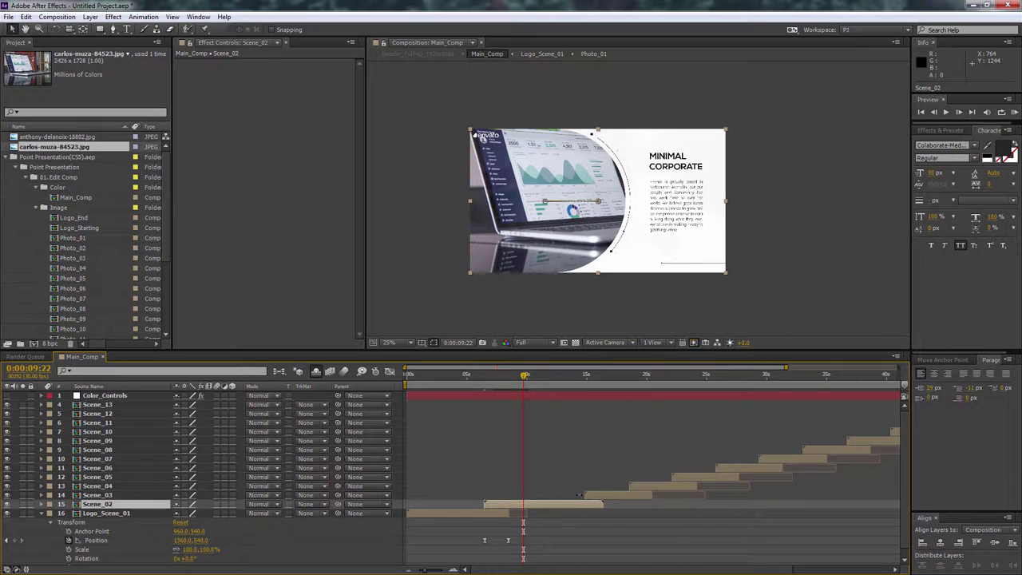
left_click(95, 496)
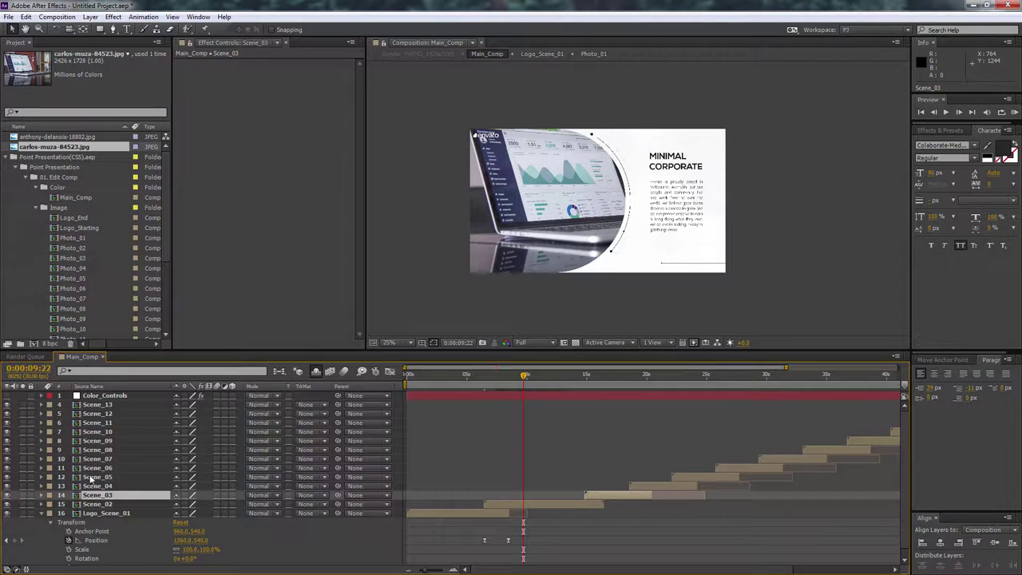
left_click(93, 405, "shift")
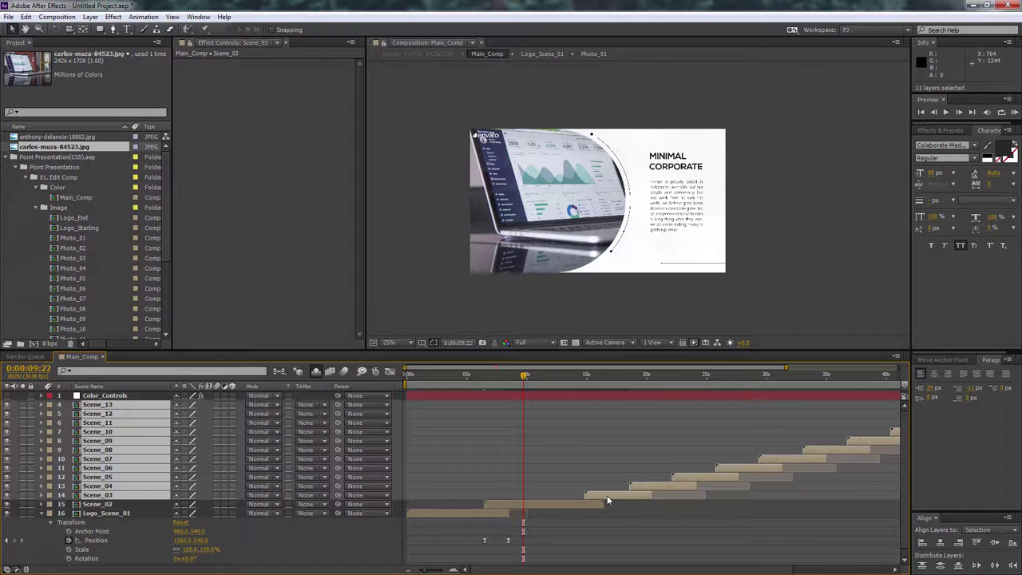
left_click_drag(607, 495, 594, 493)
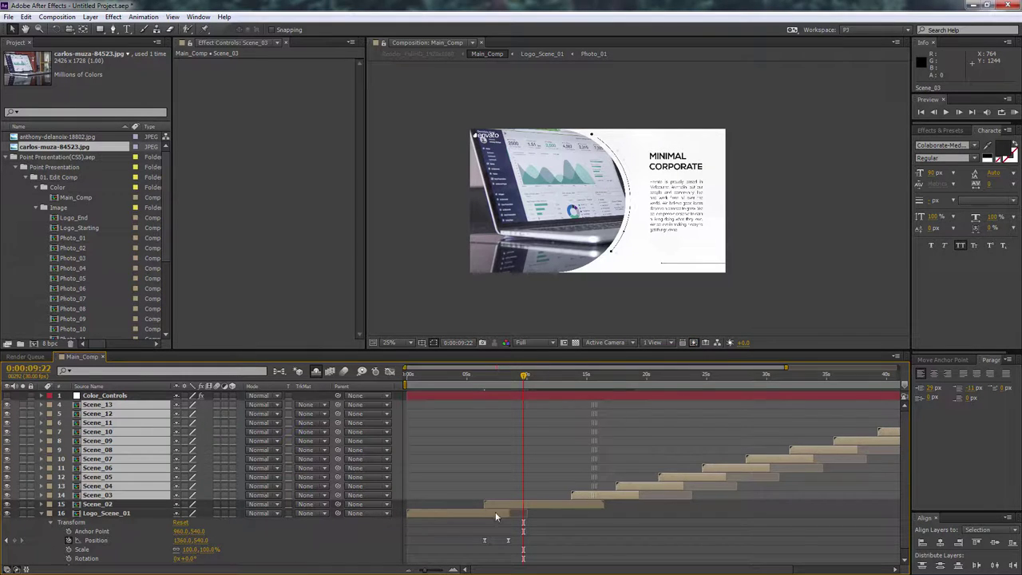
left_click(97, 504)
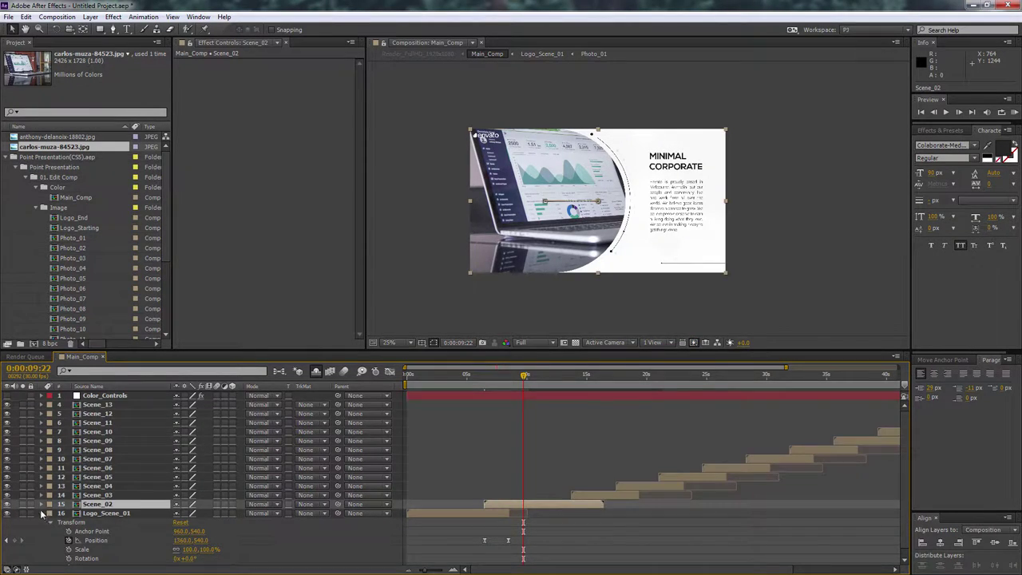
Drag Scene_02's Position keyframes to about 0:00:13:24 to match Scene_03's new start
left_click(42, 513)
left_click(41, 503)
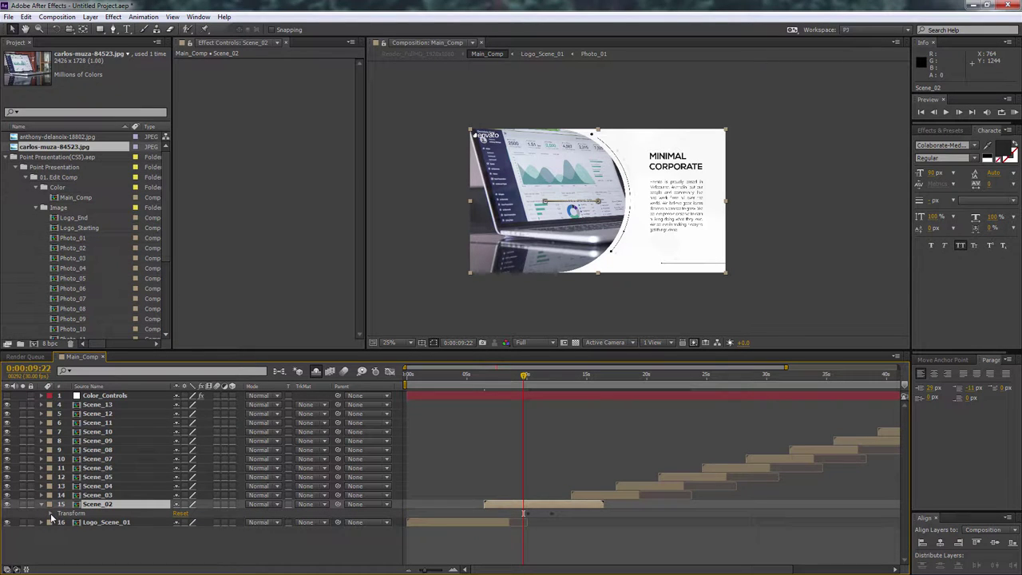
left_click(51, 515)
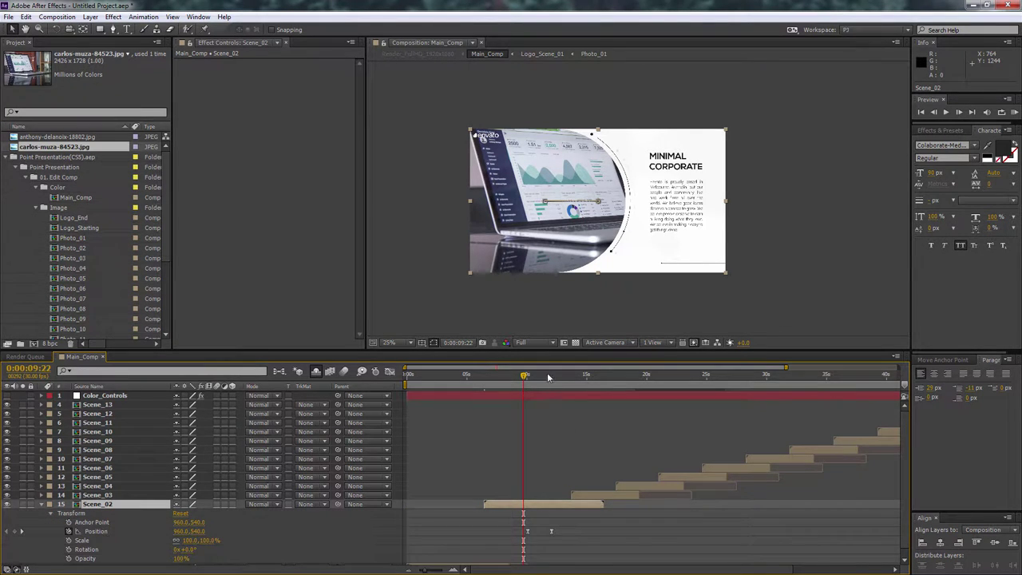
left_click_drag(524, 375, 573, 393)
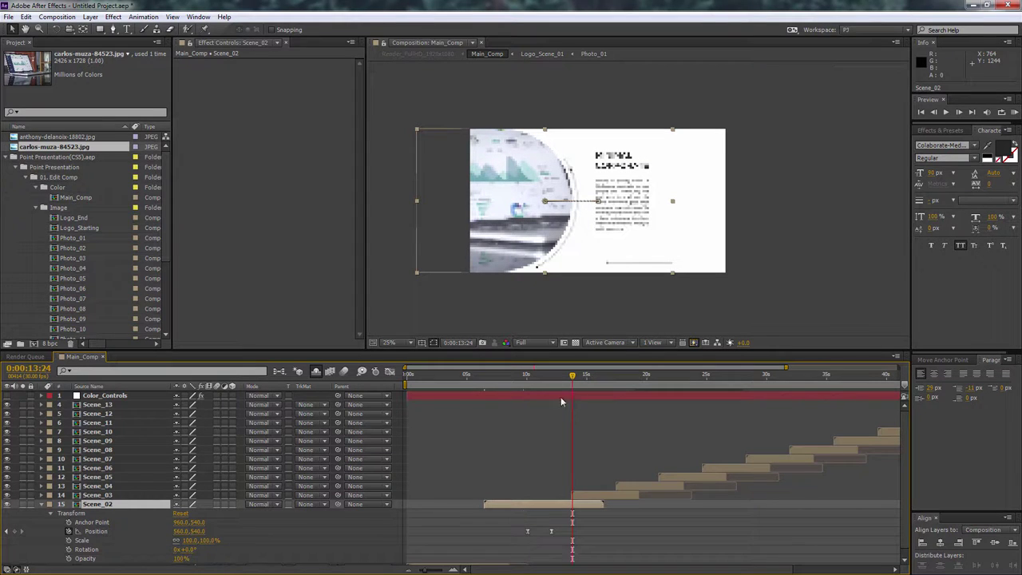
left_click_drag(519, 525, 572, 533)
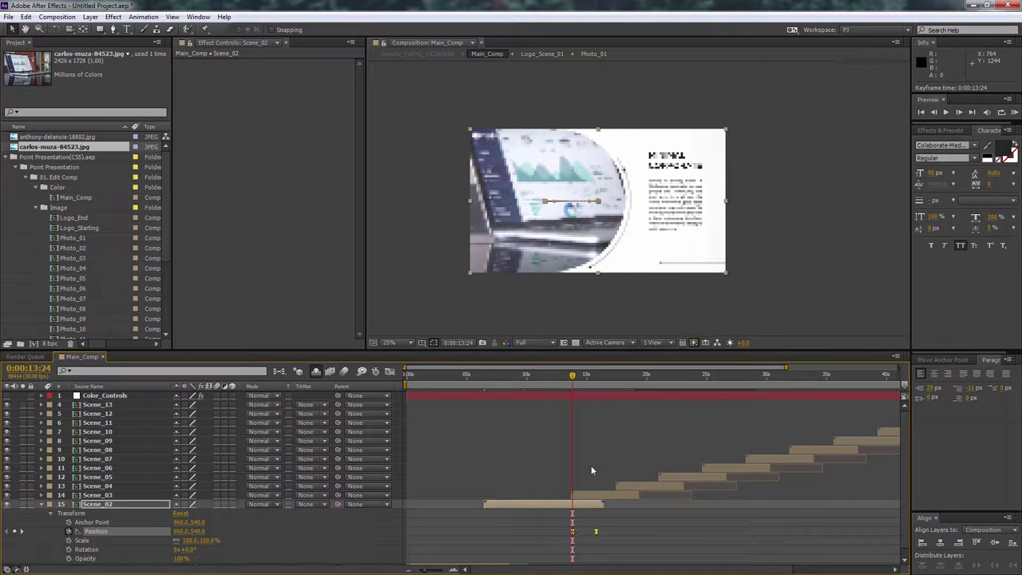
mouse_move(532, 394)
left_mouse_down()
mouse_move(582, 413)
mouse_move(563, 430)
left_mouse_up()
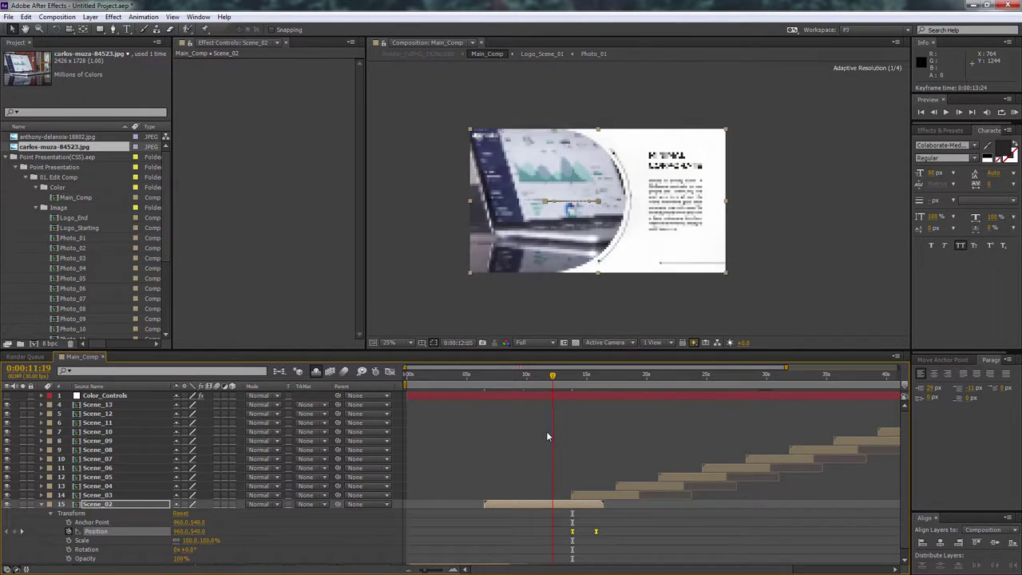
left_click_drag(562, 429, 544, 435)
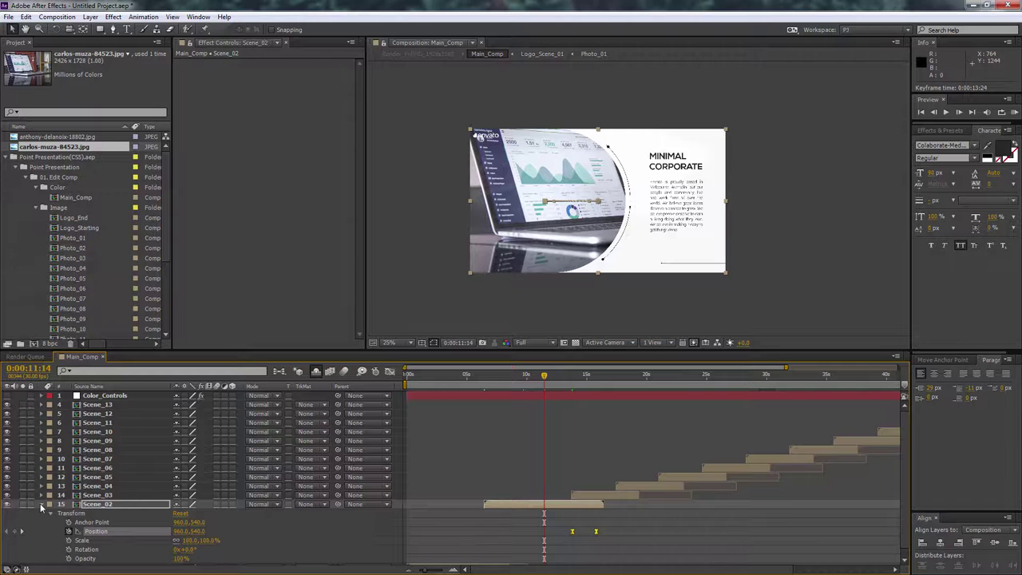
left_click(40, 505)
left_click(341, 550)
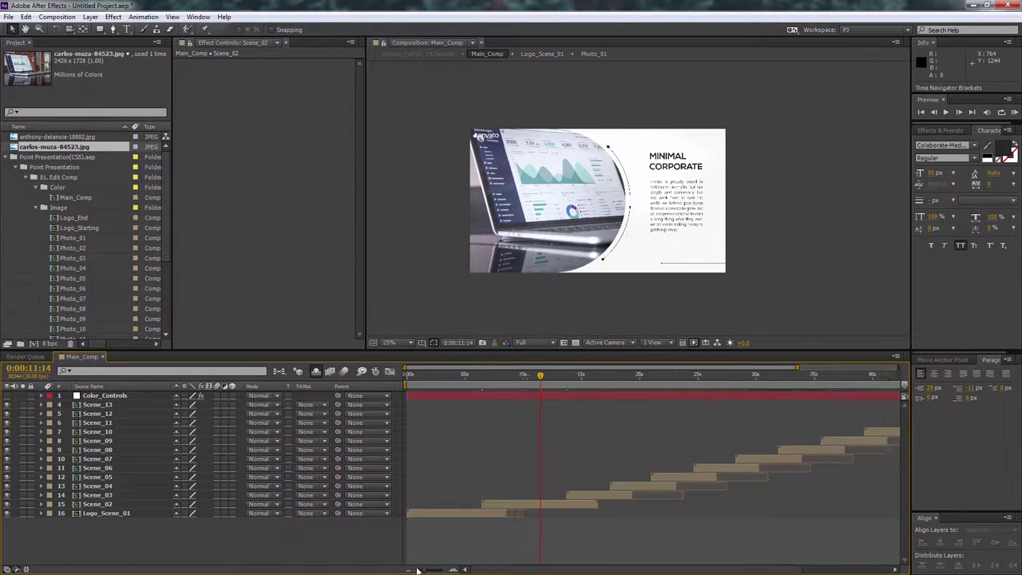
Set Main_Comp's duration to 0:01:20:01 in Composition Settings
scroll(457, 470, "down", 2)
left_click_drag(511, 382, 887, 402)
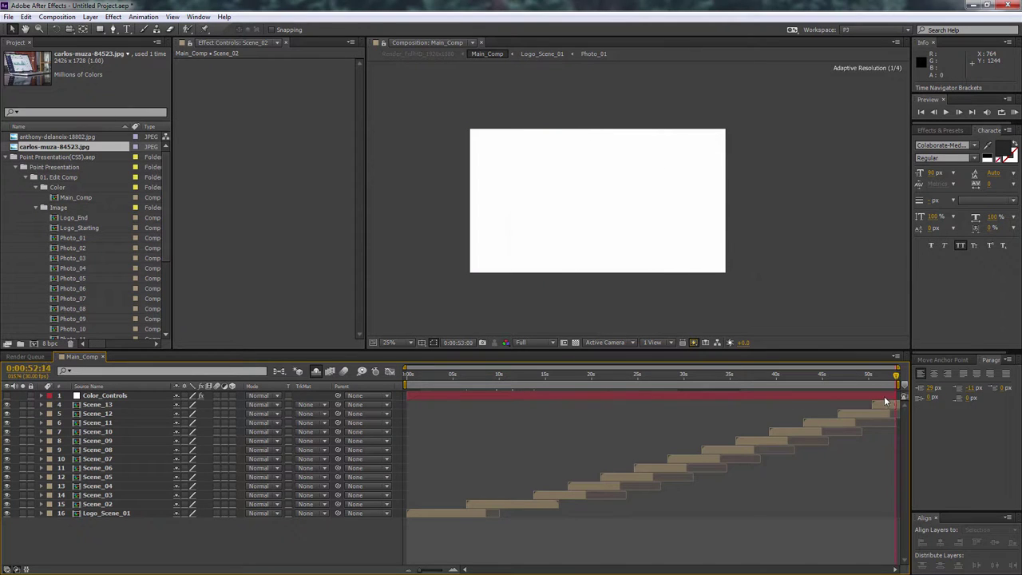
left_click_drag(820, 401, 462, 415)
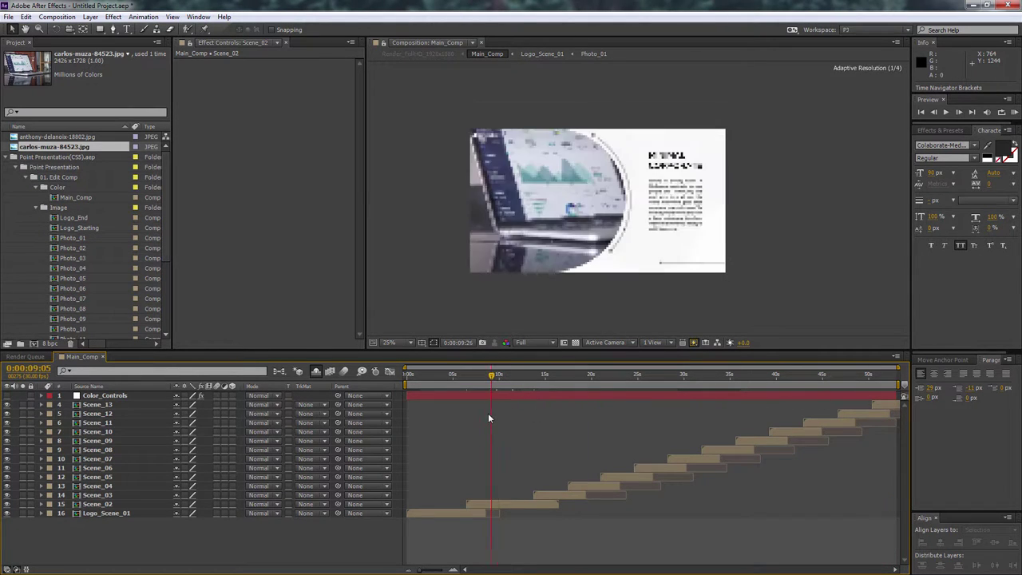
right_click(75, 357)
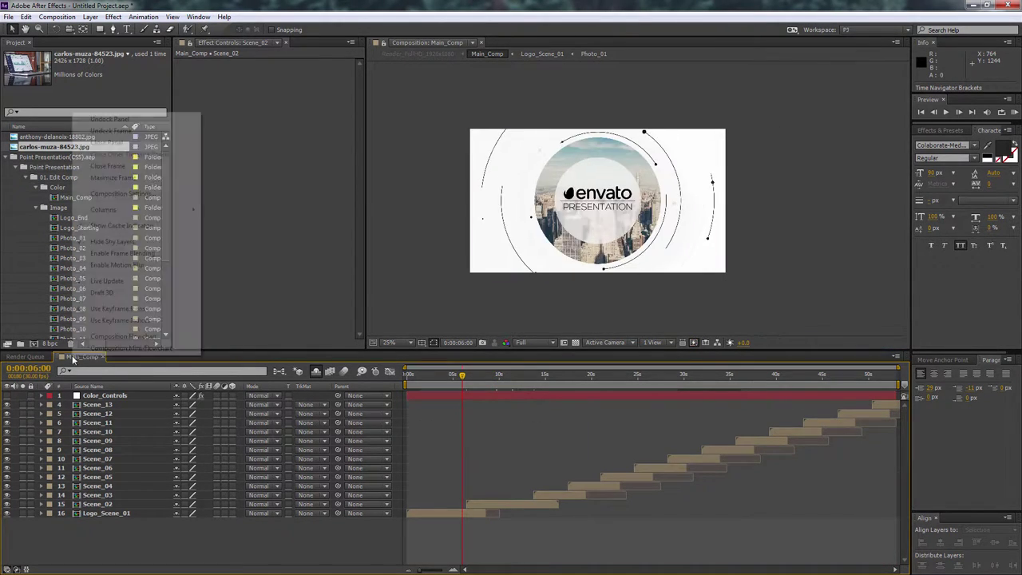
left_click(120, 193)
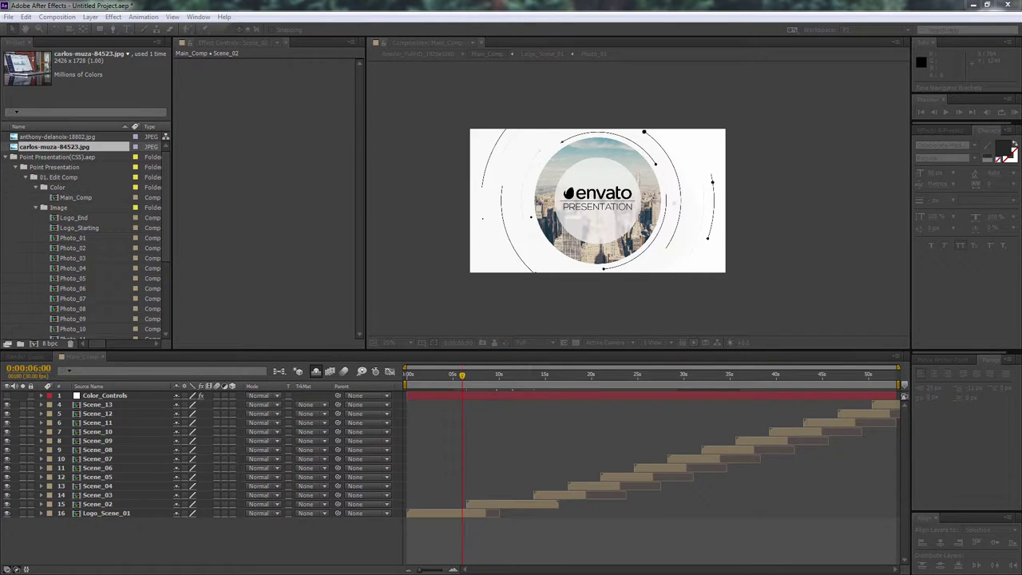
mouse_move(729, 201)
left_mouse_down()
mouse_move(360, 172)
mouse_move(350, 162)
left_mouse_up()
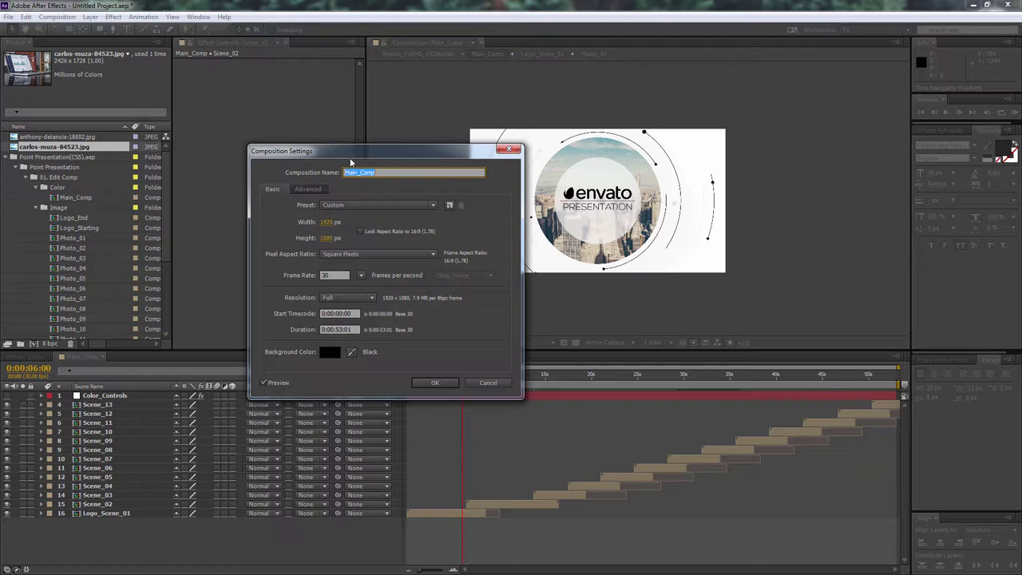
left_click(342, 329)
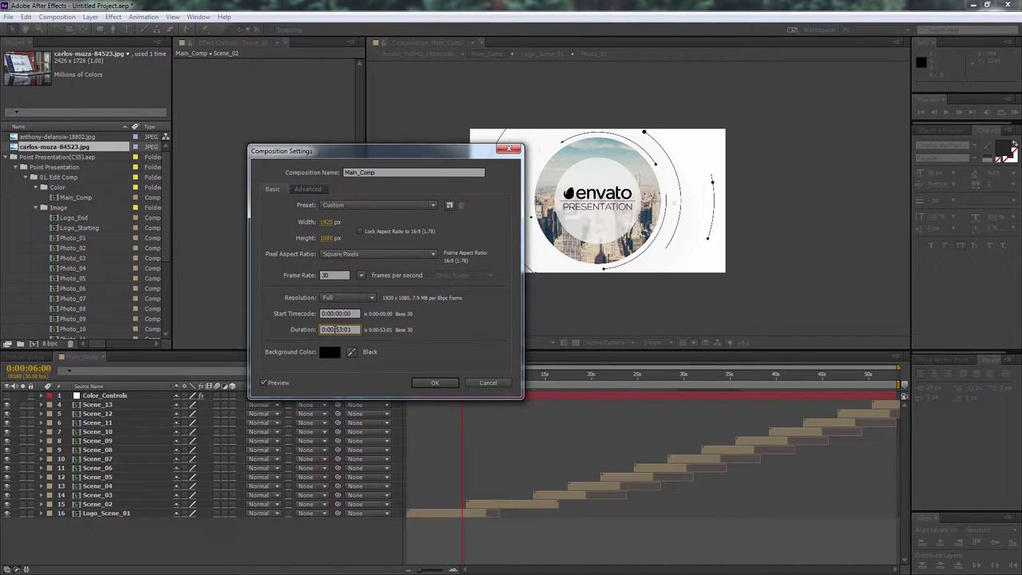
type("15301")
type("10001")
type("12001")
key("Tab")
left_click(433, 382)
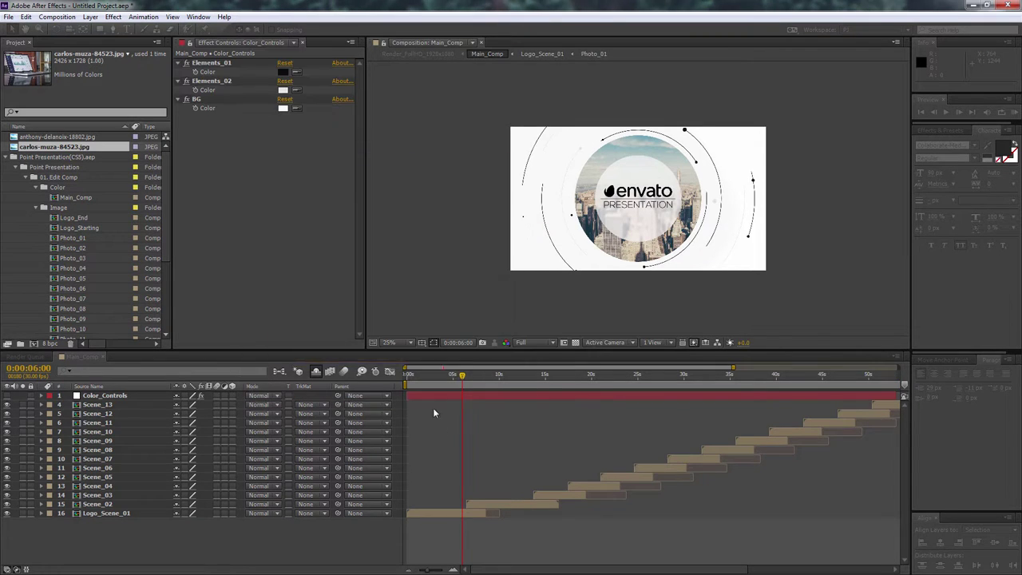
Zoom the timeline out fully and reopen Composition Settings to verify the duration
left_click_drag(427, 570, 415, 570)
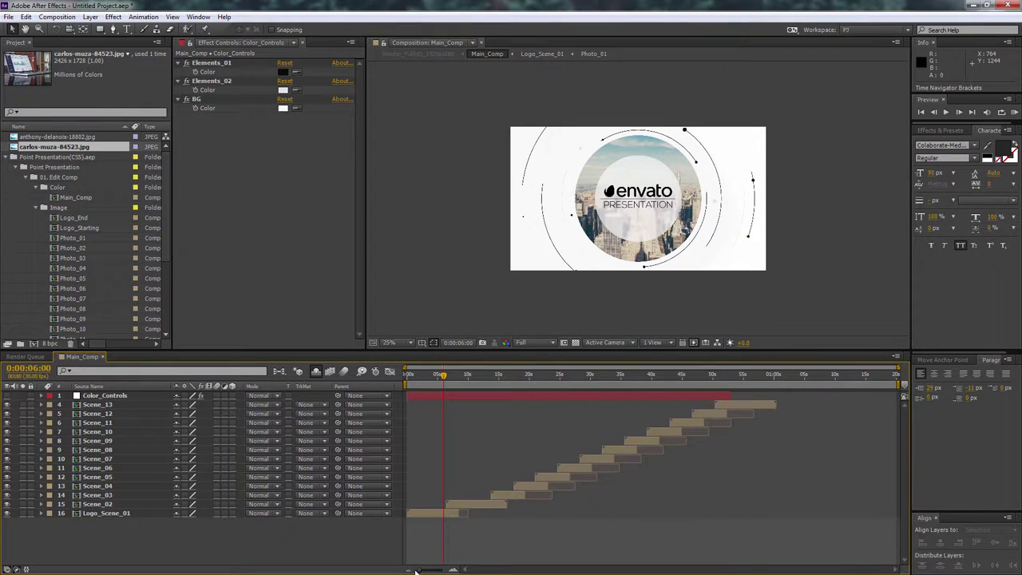
right_click(88, 357)
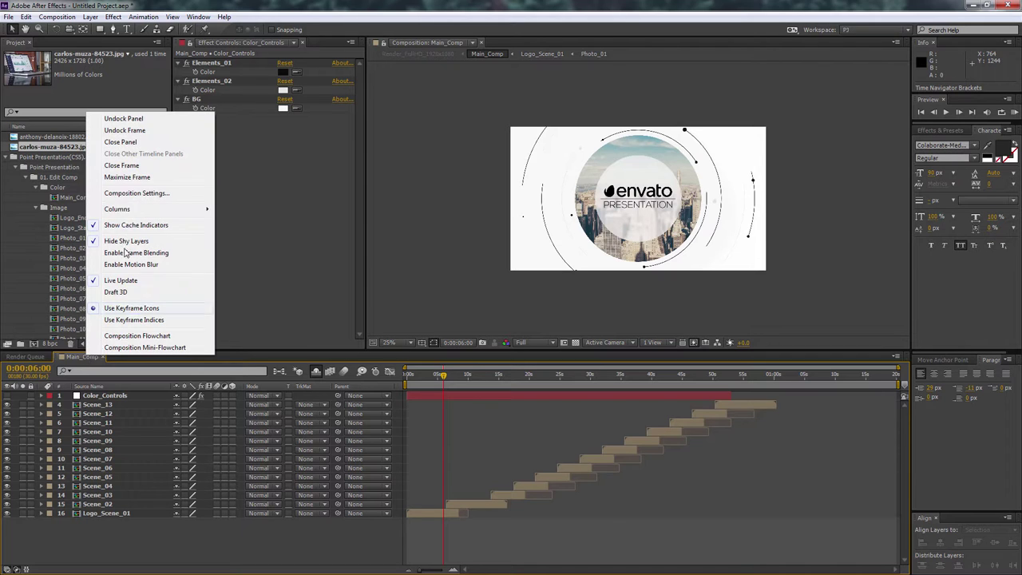
left_click(125, 194)
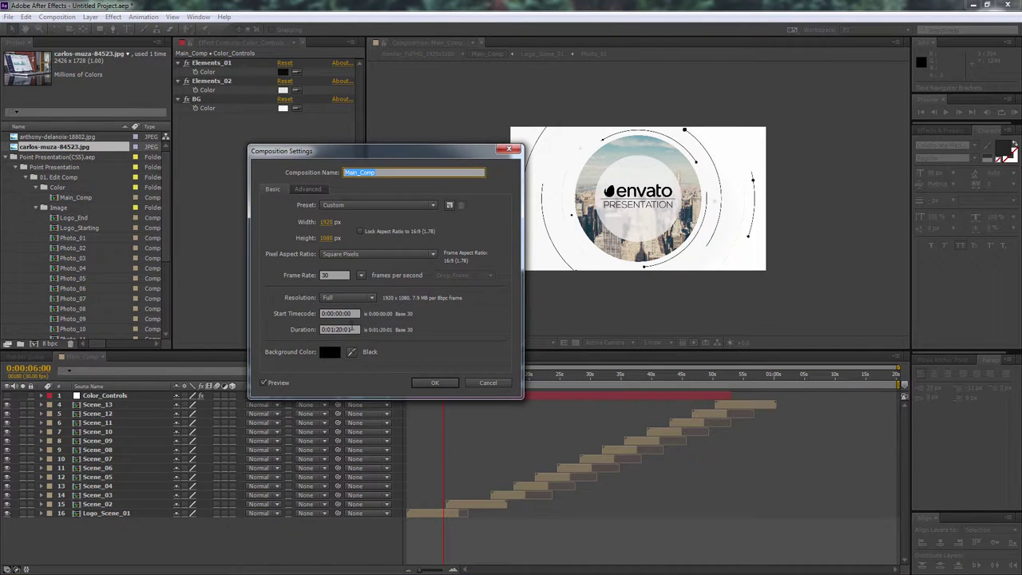
left_click(510, 149)
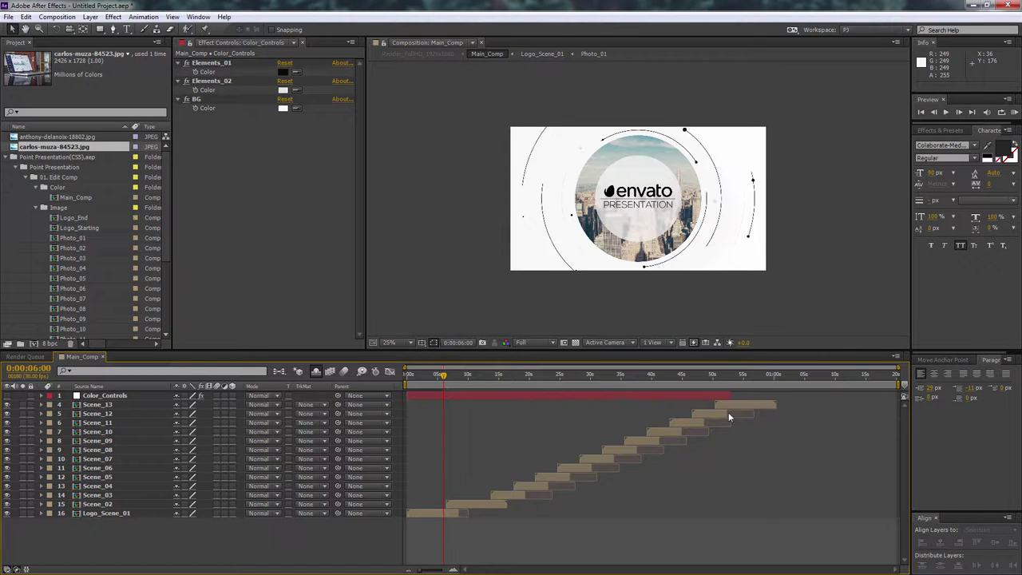
Extend the Color_Controls layer to the end of the last scene
left_click_drag(731, 376, 747, 376)
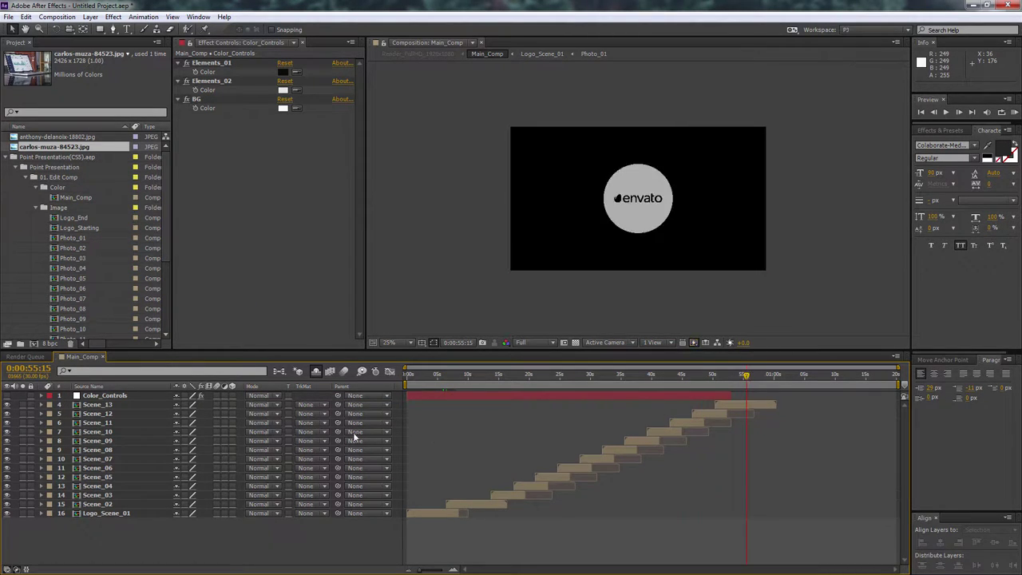
left_click(119, 395)
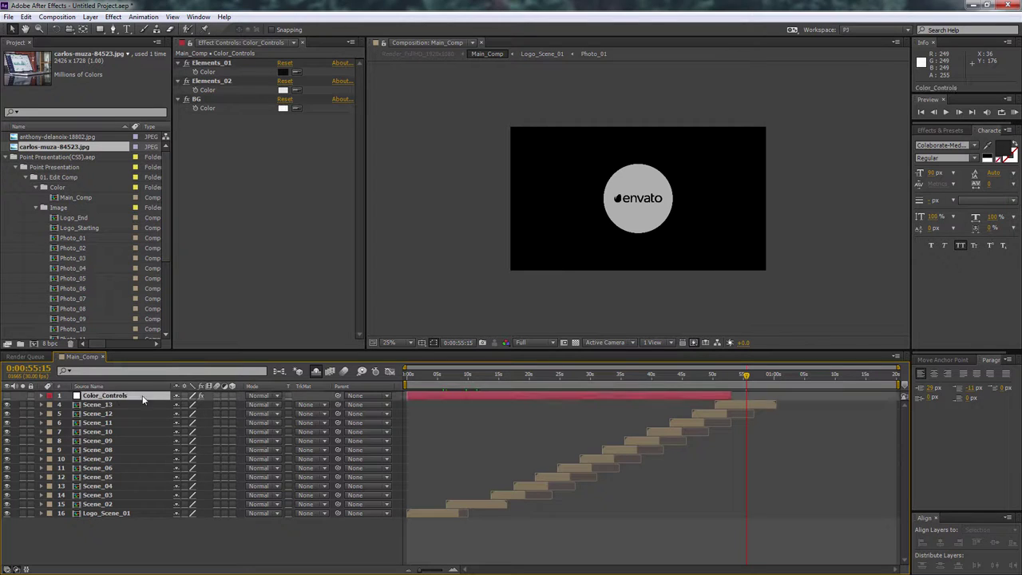
left_click_drag(730, 396, 786, 396)
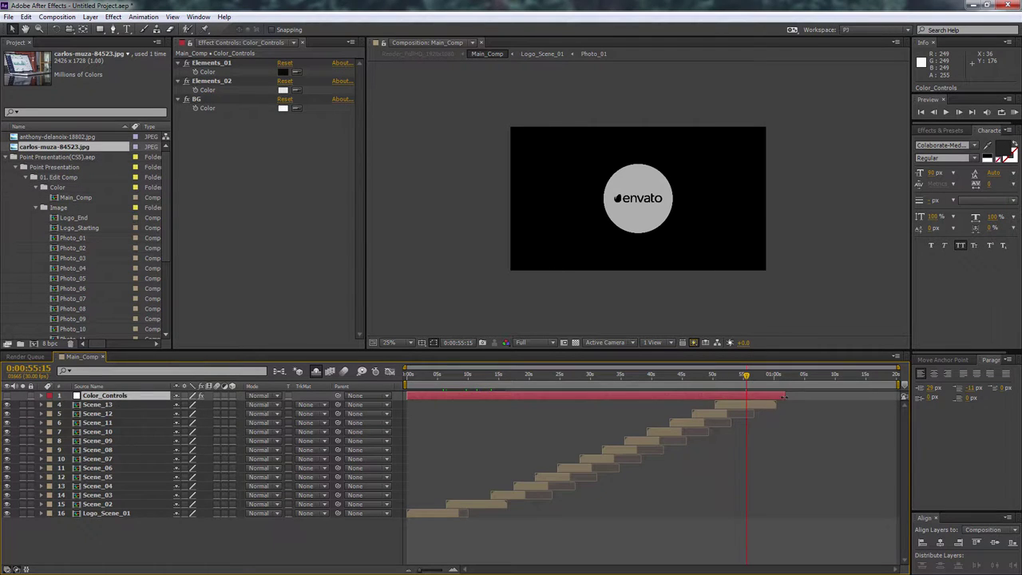
Show the shy layers and extend Solid_Light and BG to about one minute
left_click(317, 373)
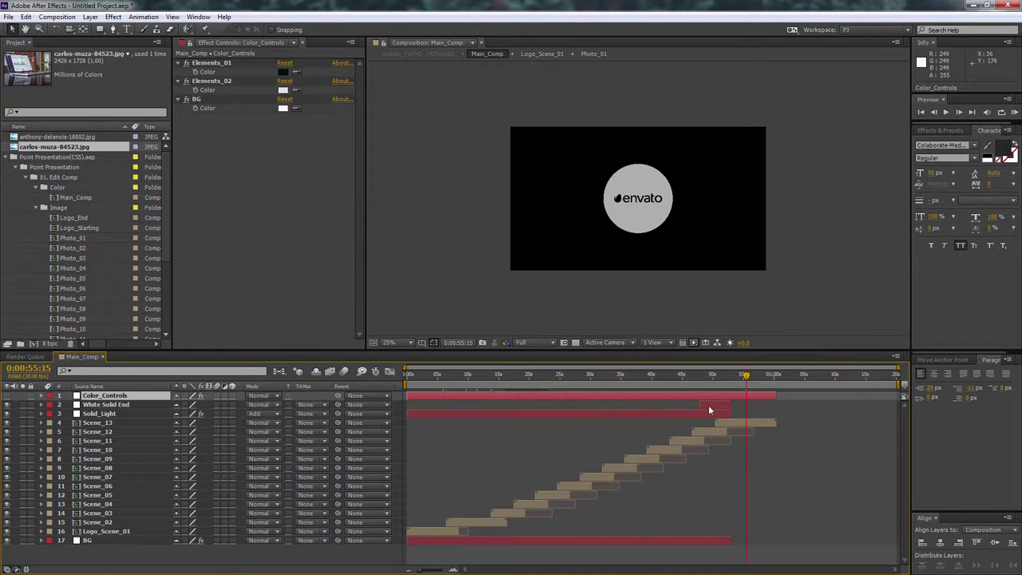
left_click_drag(731, 414, 771, 414)
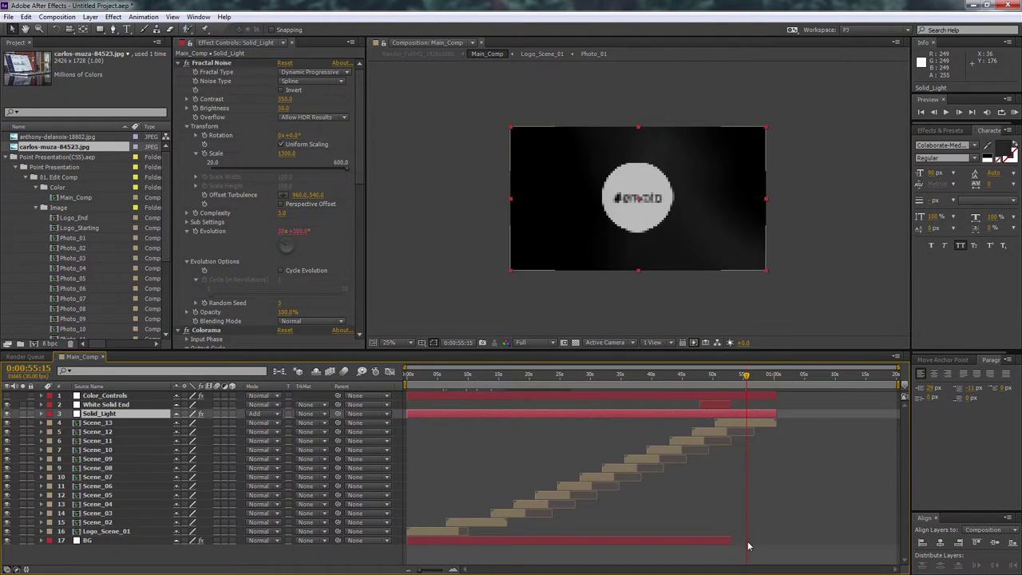
left_click_drag(731, 542, 762, 541)
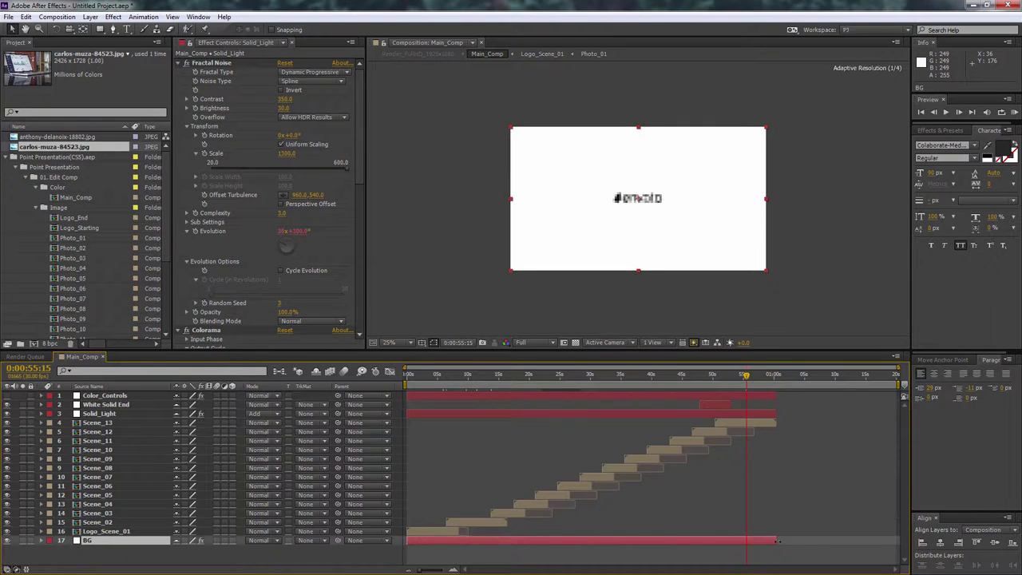
left_click(775, 381)
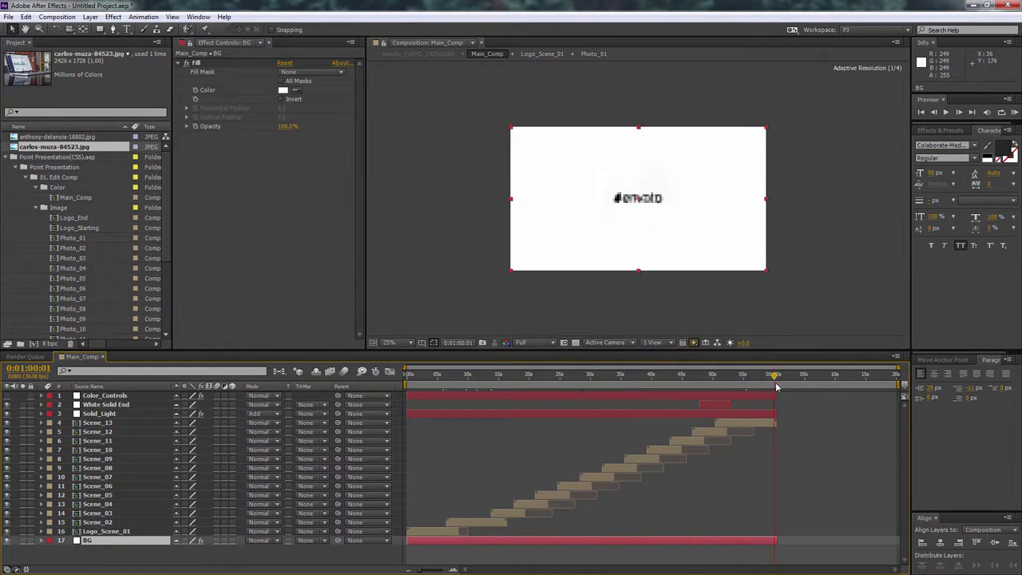
left_click_drag(776, 386, 742, 385)
left_click(704, 406)
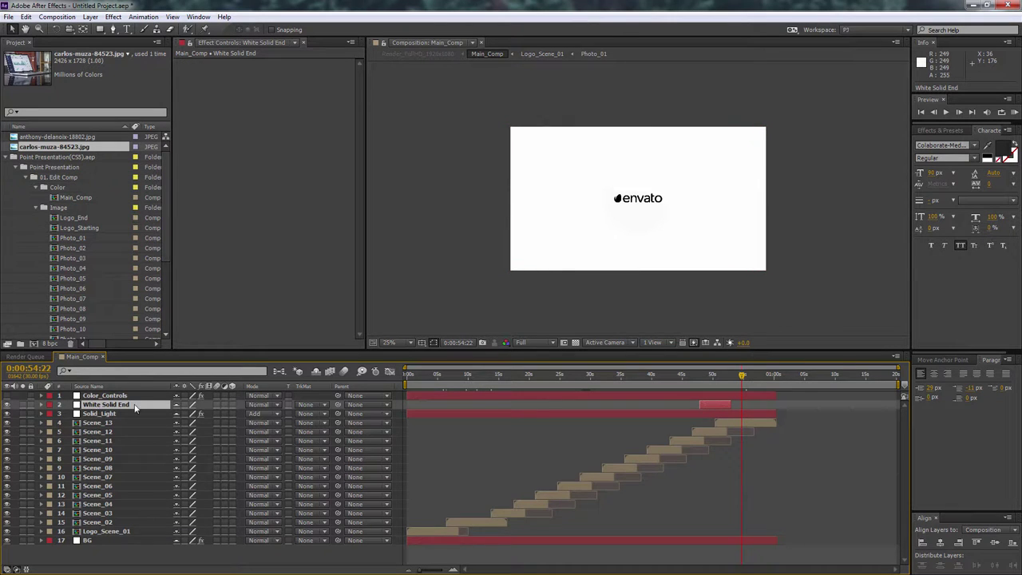
Shift White Solid End's two Opacity fade keyframes later to start around 0:00:56:06
left_click(42, 405)
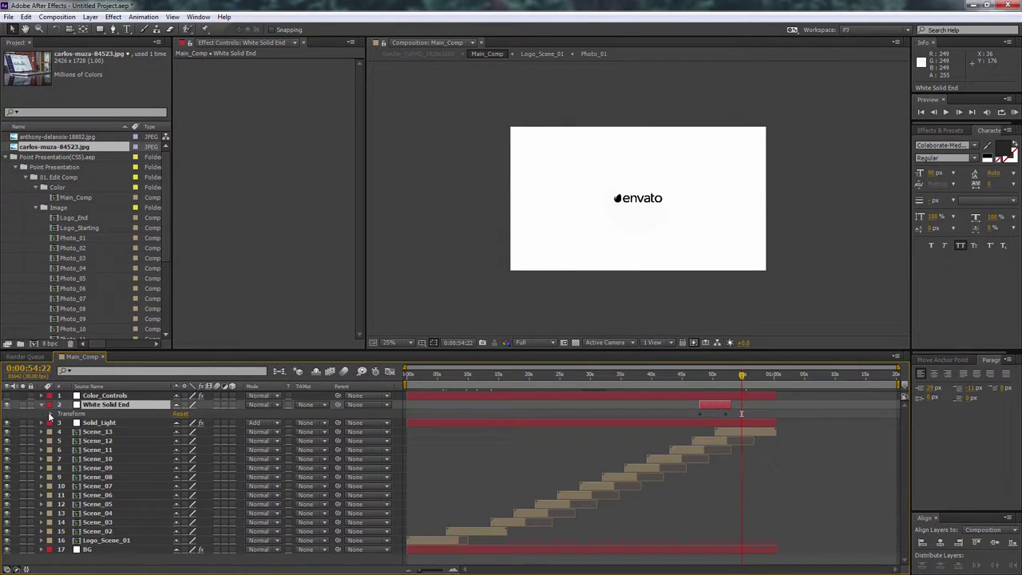
left_click(51, 414)
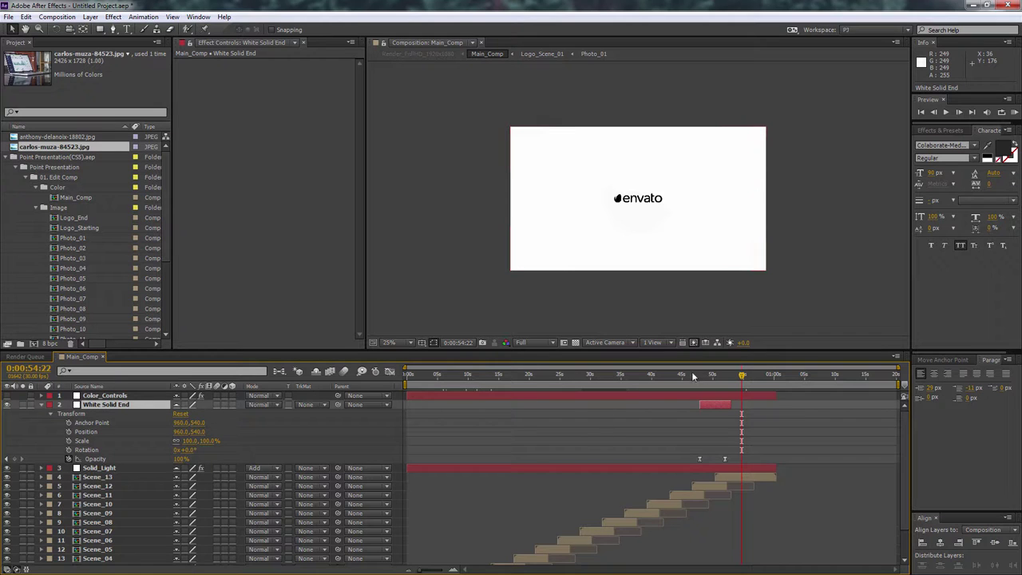
left_click_drag(743, 380, 751, 377)
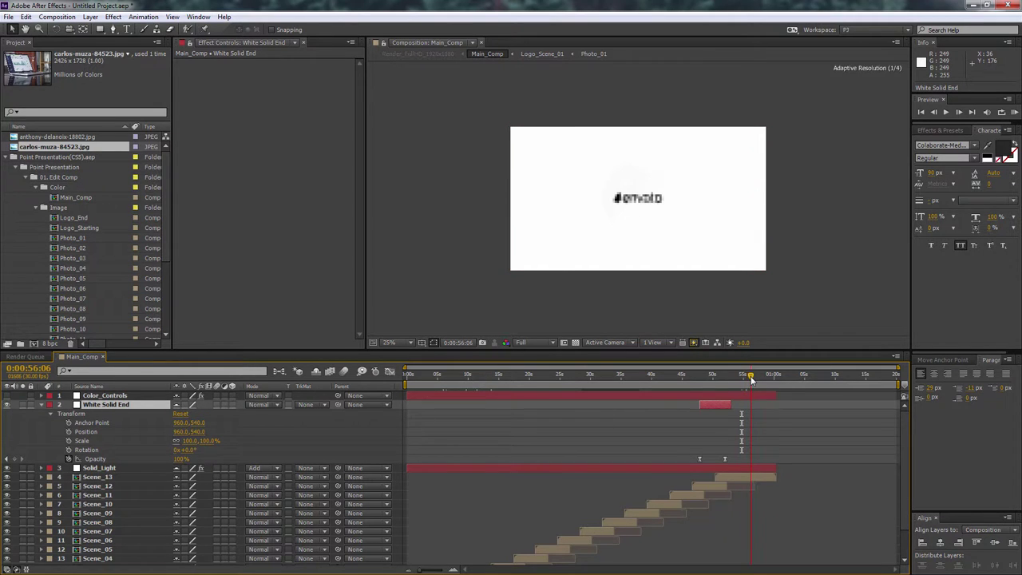
left_click(698, 459)
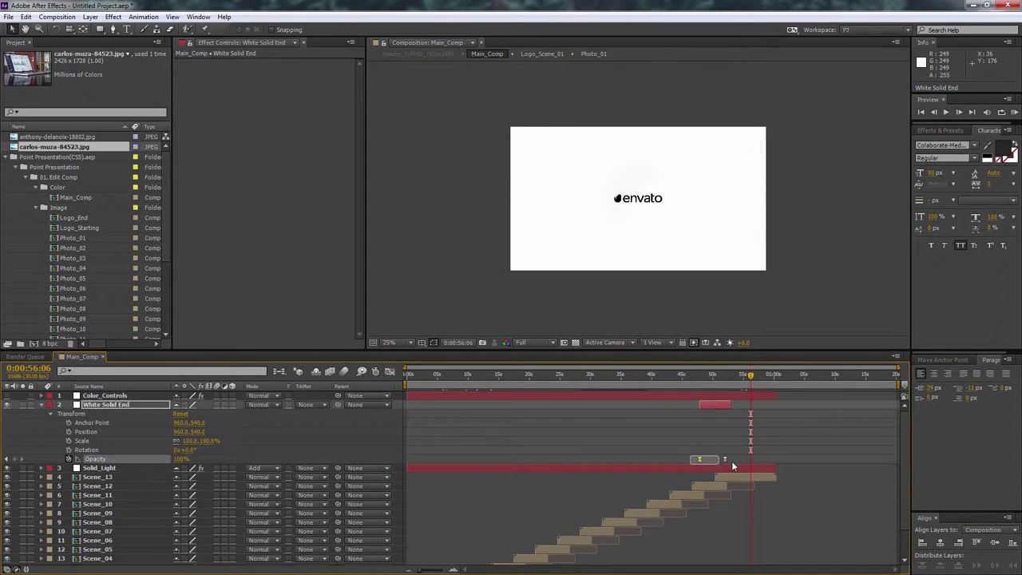
left_click_drag(698, 459, 747, 459)
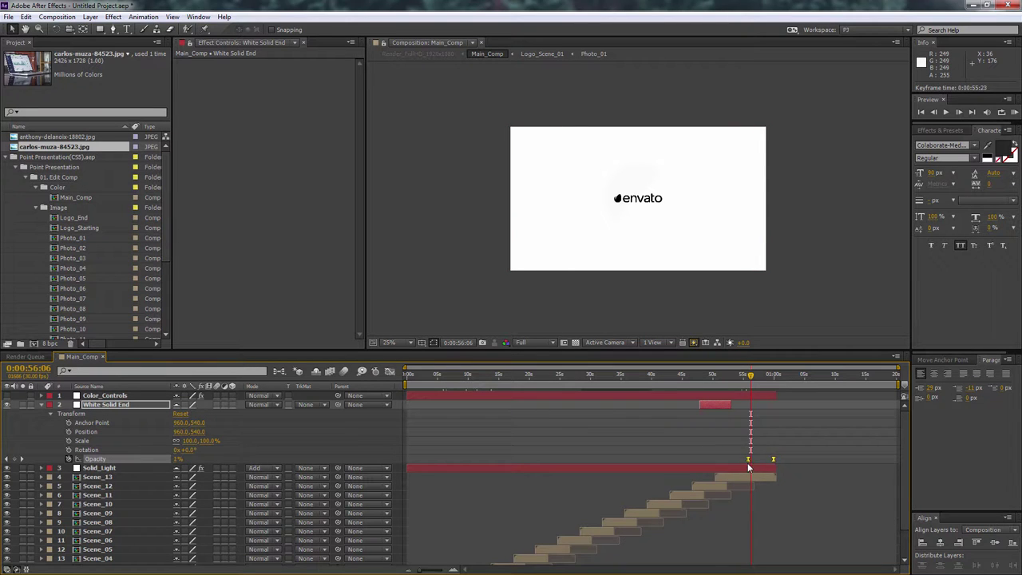
left_click(741, 479)
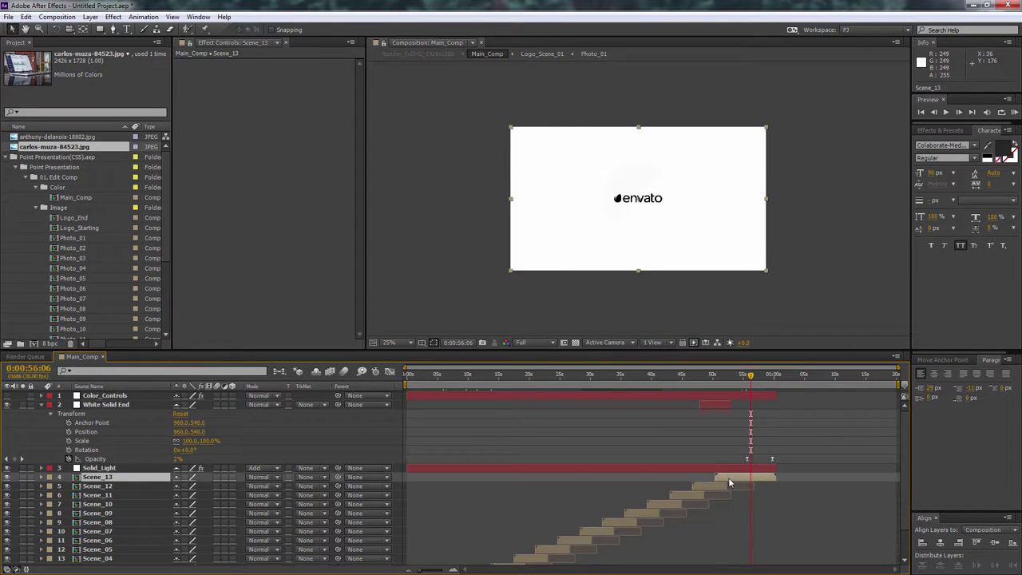
Open the Photo_17 comp and add the city photo anthony-delanoix-18802.jpg to it
left_click(63, 269)
scroll(62, 271, "down", 4)
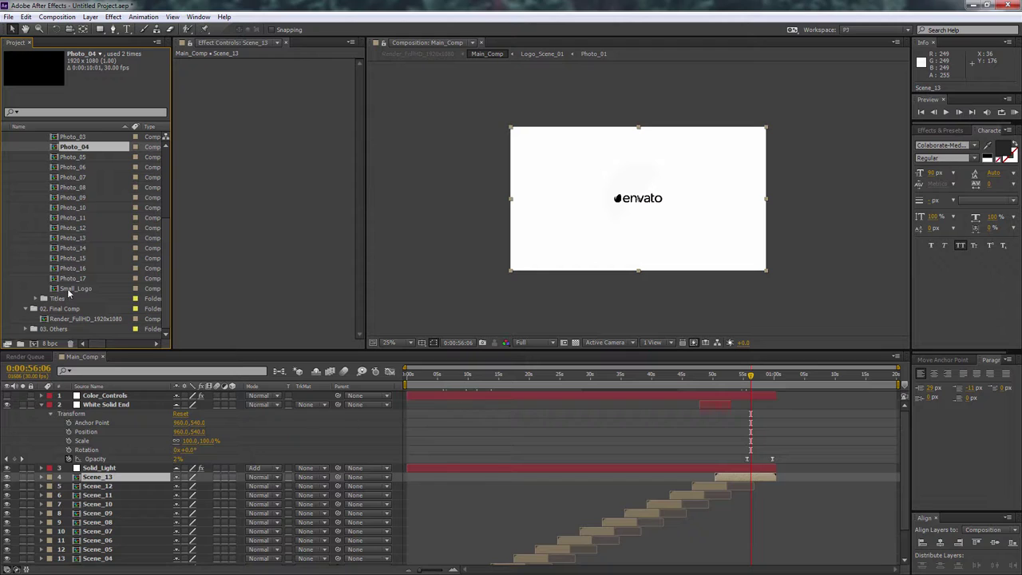
left_click(77, 279)
double_click(73, 278)
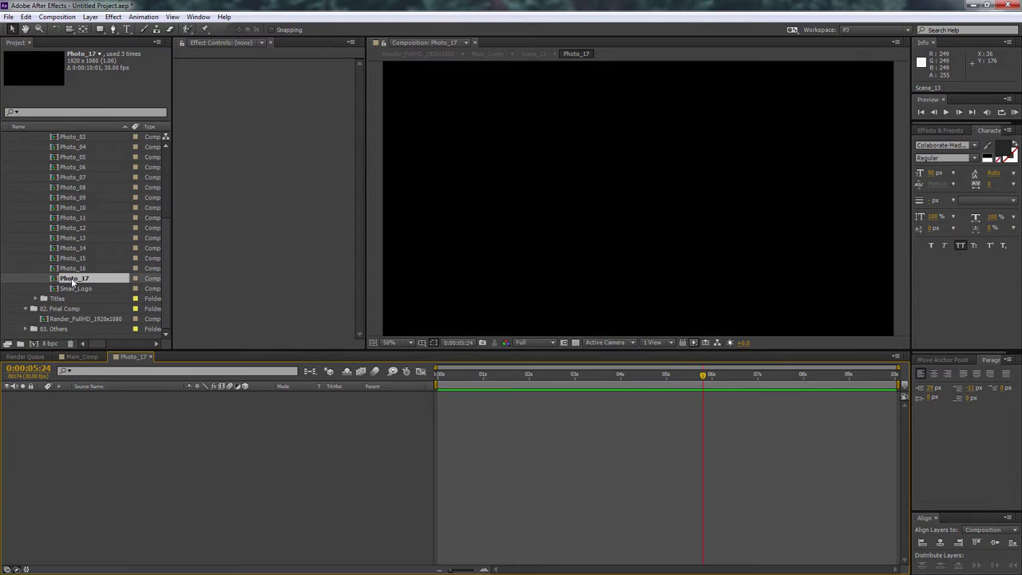
scroll(73, 279, "up", 4)
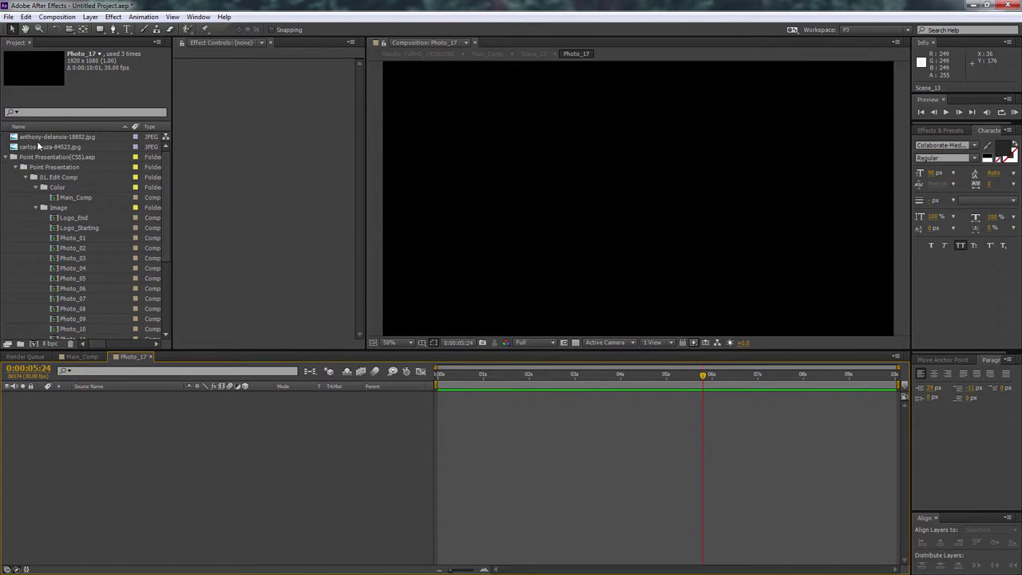
left_click(37, 140)
left_click(35, 147)
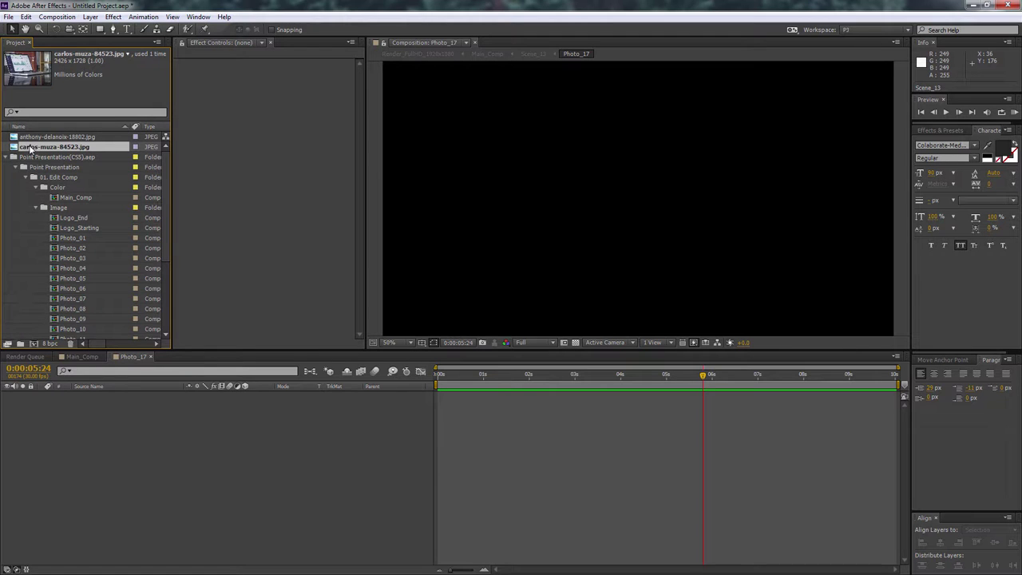
mouse_move(37, 137)
left_mouse_down()
mouse_move(115, 446)
mouse_move(135, 414)
left_mouse_up()
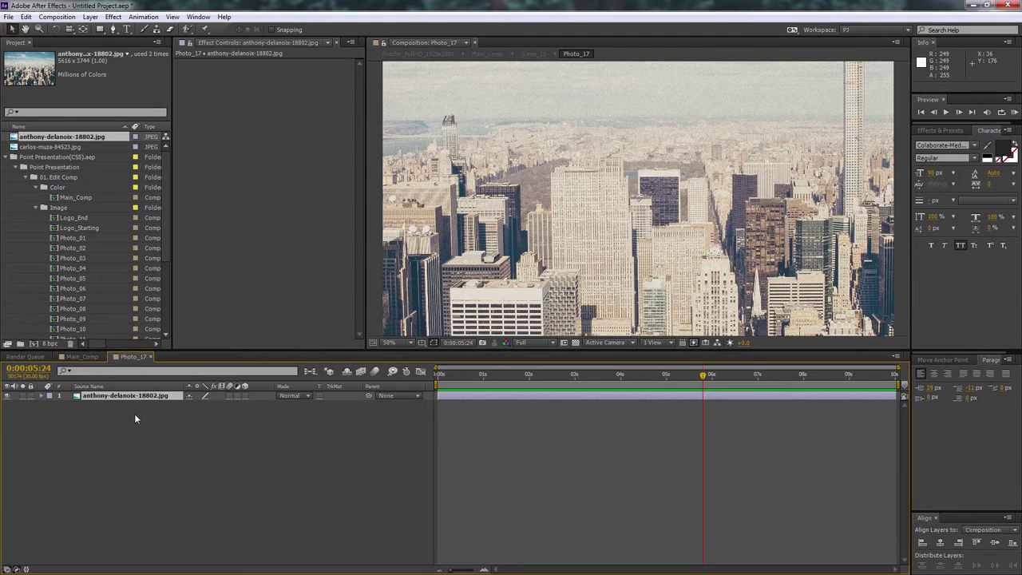
Scale the city photo down to 37% to fill the Photo_17 frame
key("comma")
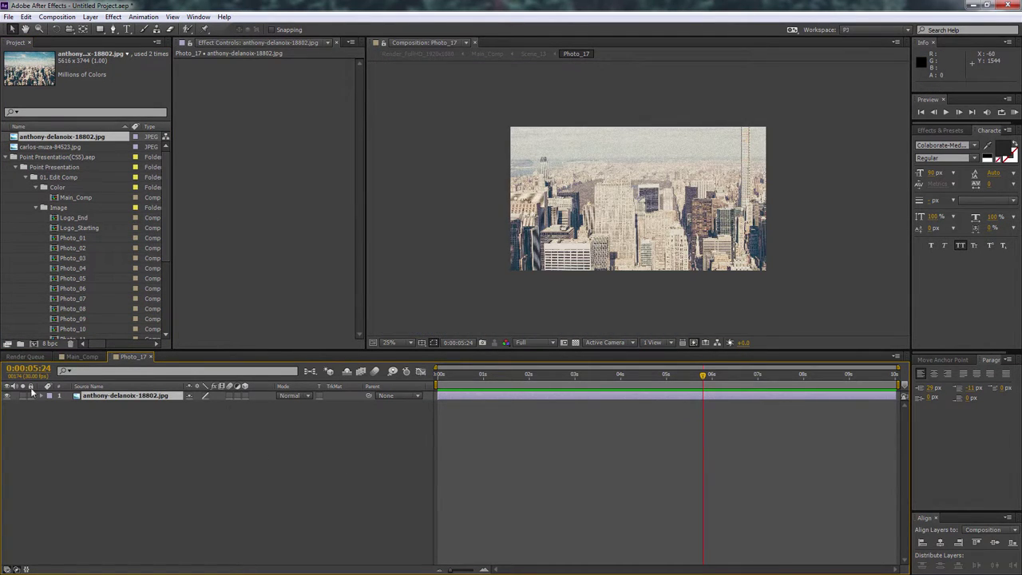
left_click(42, 396)
left_click(50, 405)
left_click_drag(217, 431, 167, 432)
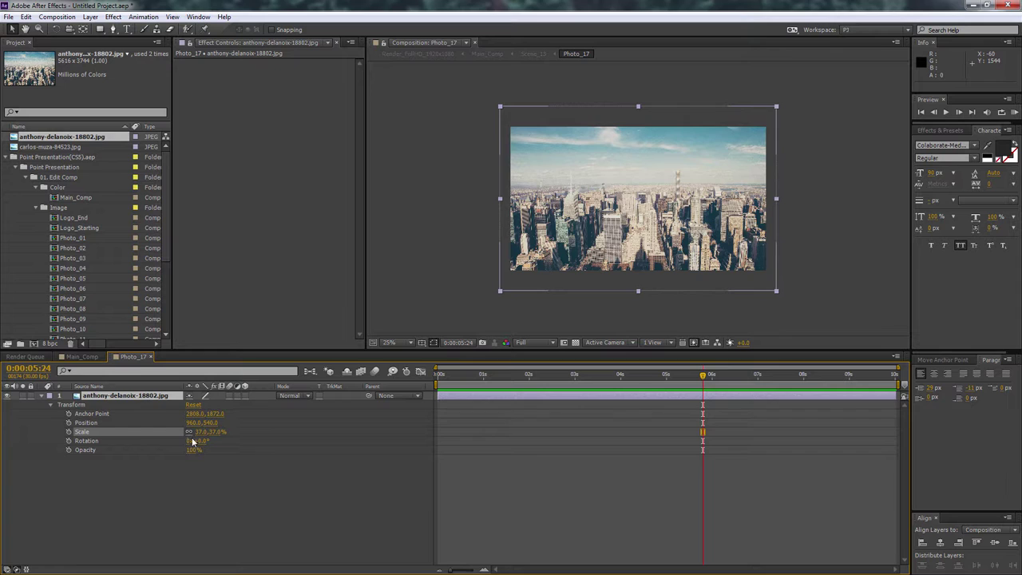
left_click(279, 488)
left_click(79, 357)
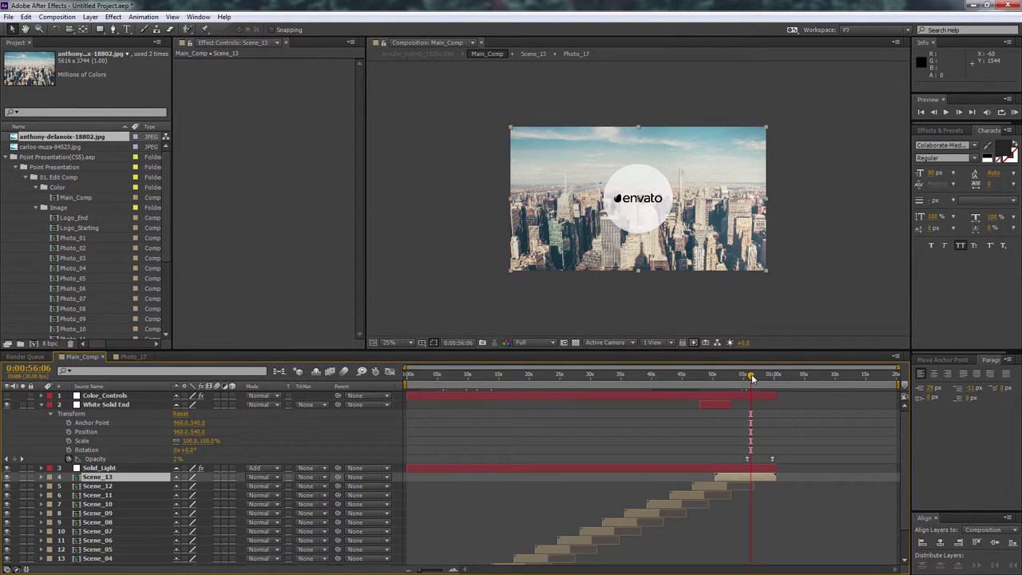
Move White Solid End's Transform keyframes and out point to the new ending logo time
left_click_drag(751, 377, 781, 398)
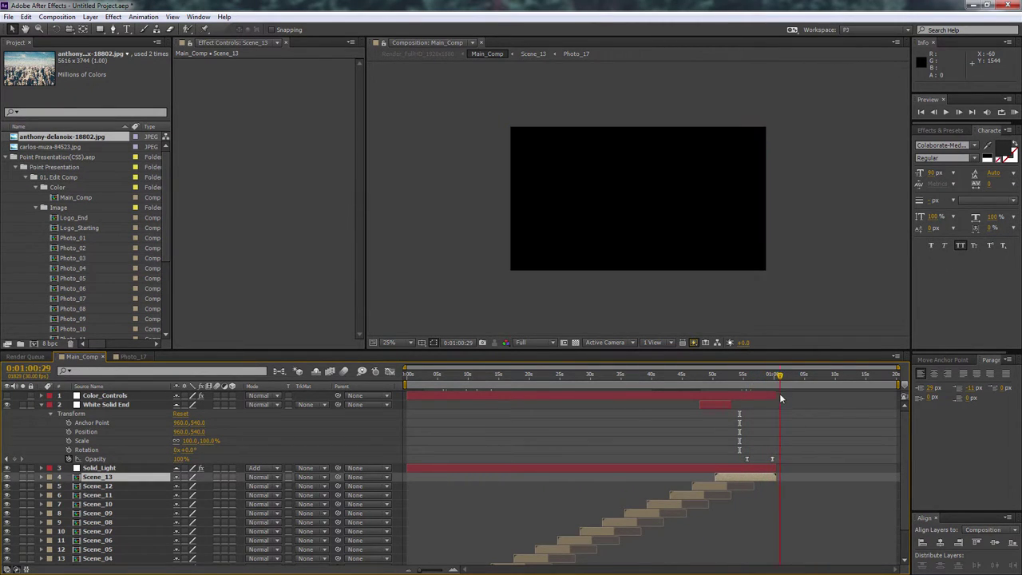
left_click_drag(739, 431, 780, 431)
mouse_move(729, 405)
left_mouse_down()
mouse_move(774, 406)
mouse_move(745, 391)
left_mouse_up()
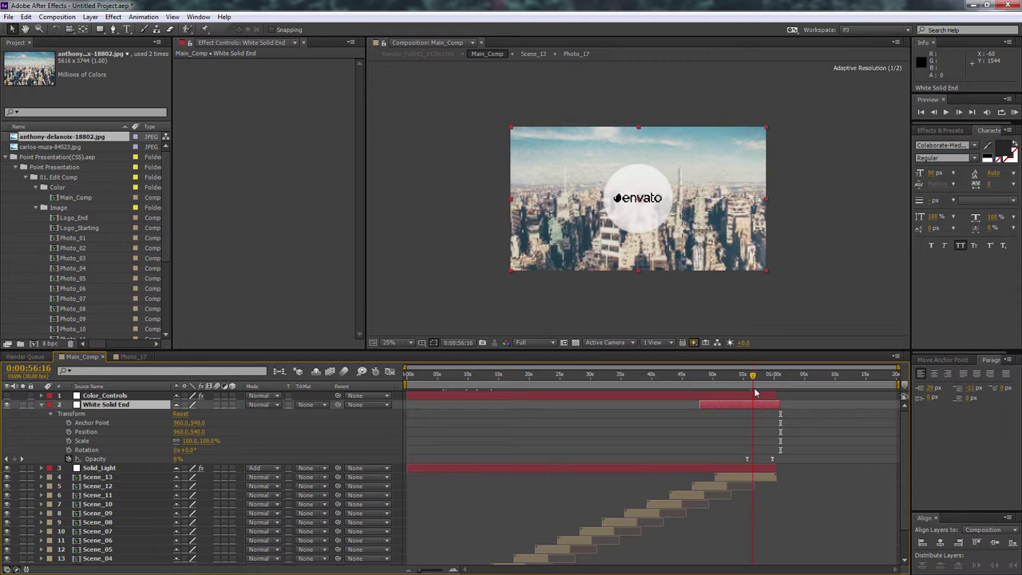
Check the ending frames around 58 seconds and RAM-preview Main_Comp from the start
mouse_move(744, 392)
left_mouse_down()
mouse_move(765, 394)
mouse_move(736, 402)
mouse_move(751, 403)
left_mouse_up()
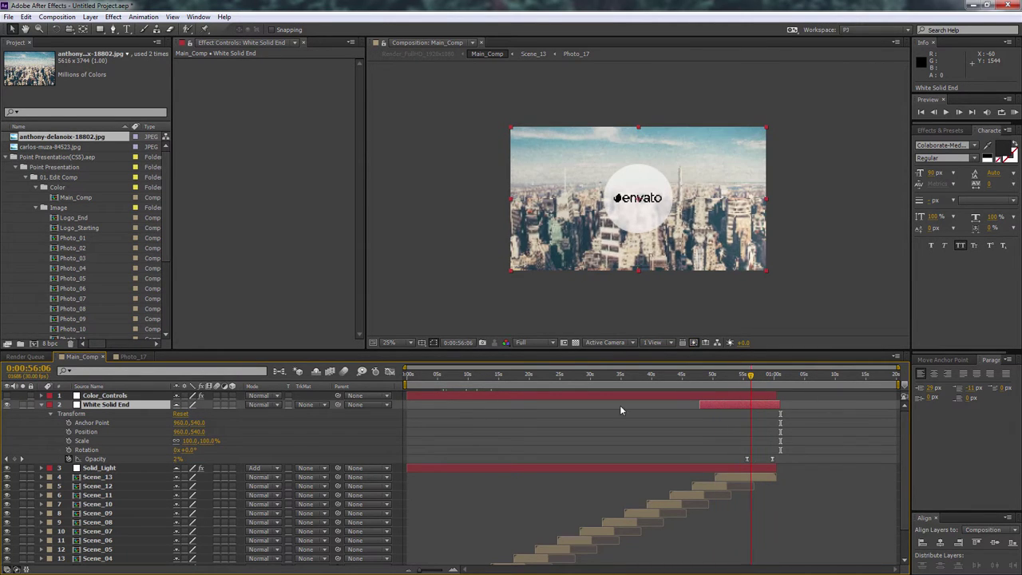
scroll(513, 464, "down", 2)
key("KP_0")
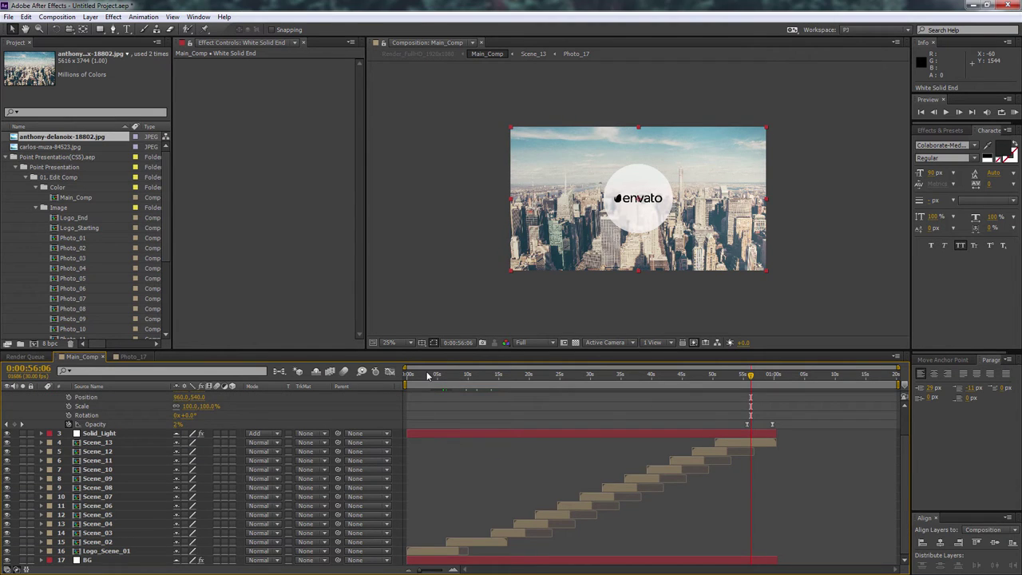